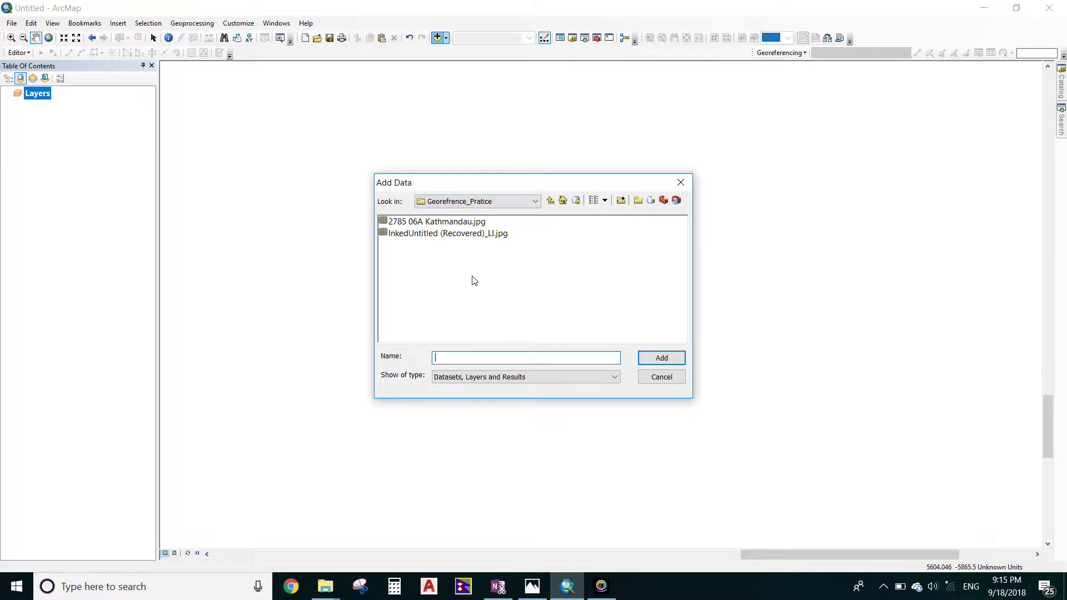
# Add the scan 2785 06A Kathmandau.jpg to the map, accepting the unknown spatial reference warning
pyautogui.click(457, 223)
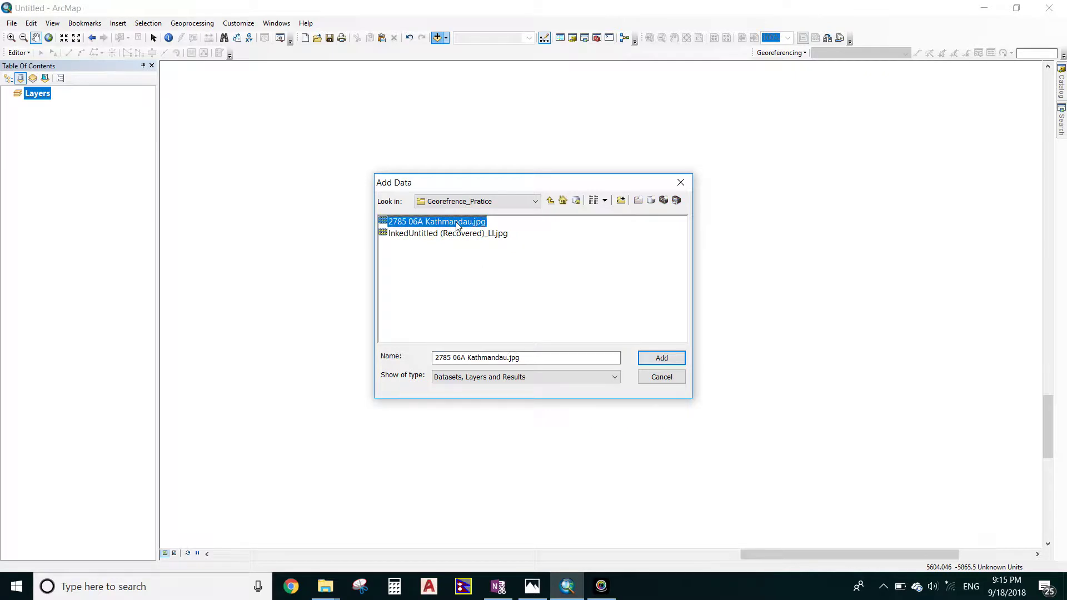
pyautogui.click(622, 200)
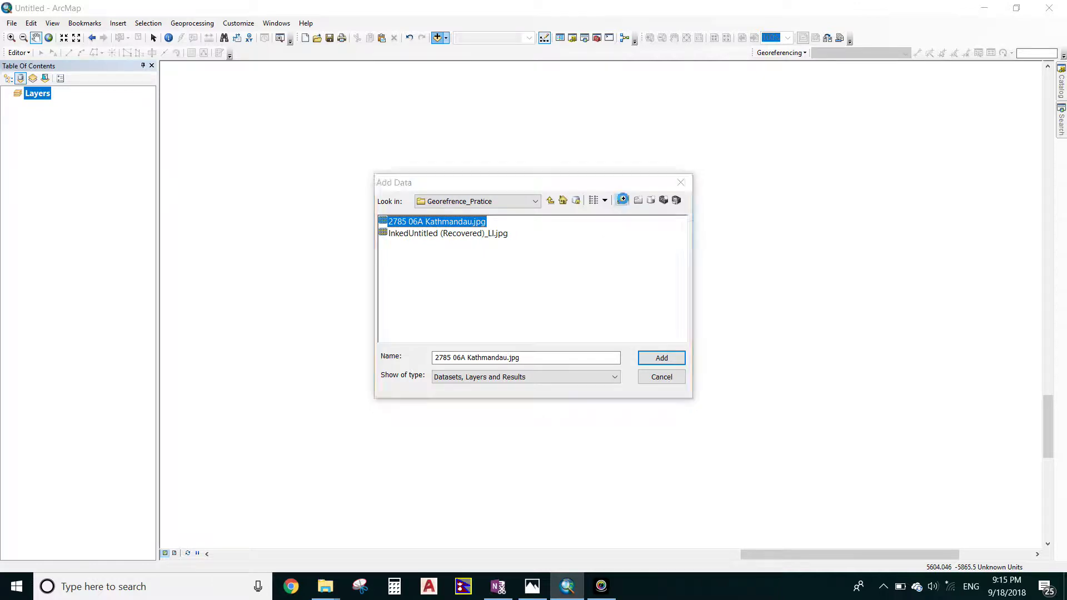
pyautogui.moveTo(623, 262); pyautogui.dragTo(621, 288)
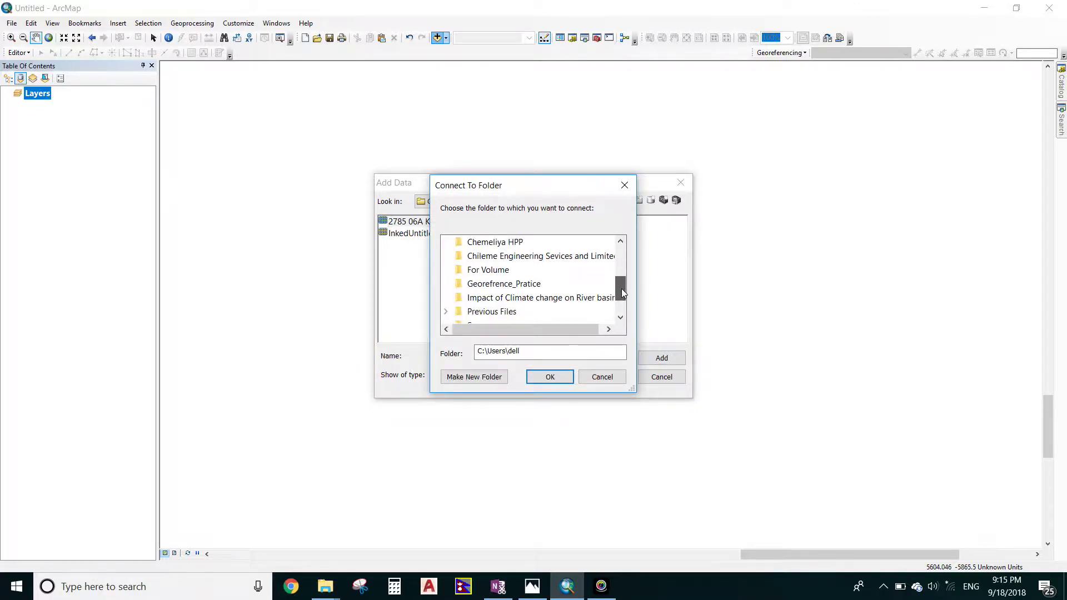
pyautogui.click(625, 187)
pyautogui.click(654, 357)
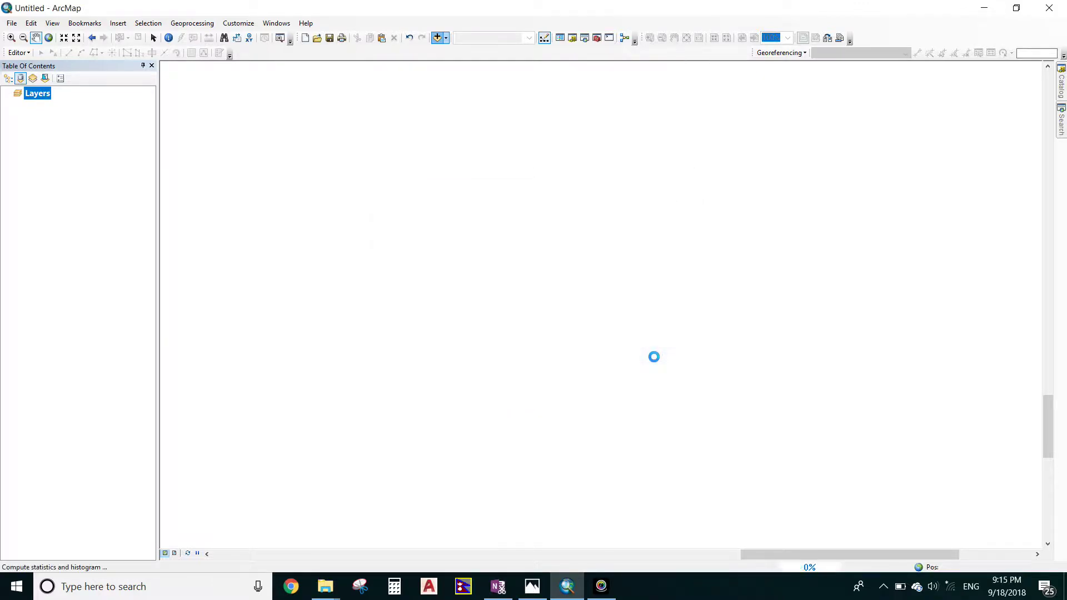
pyautogui.click(643, 358)
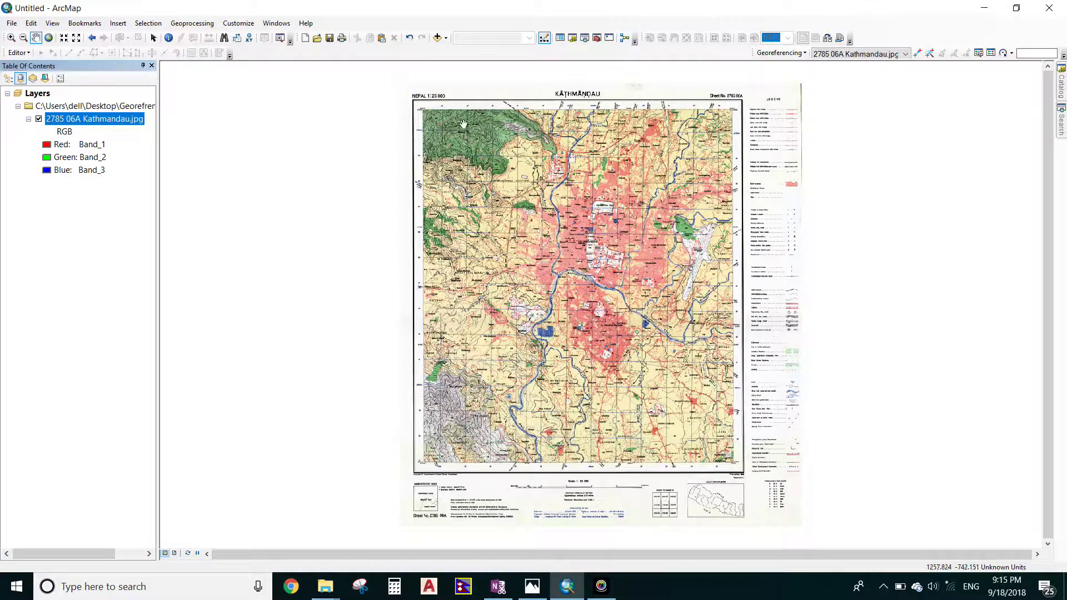
# Zoom and pan across the Kathmandu scan to frame its forested north-west corner
pyautogui.scroll(1, 456, 120)
pyautogui.scroll(-1, 441, 116)
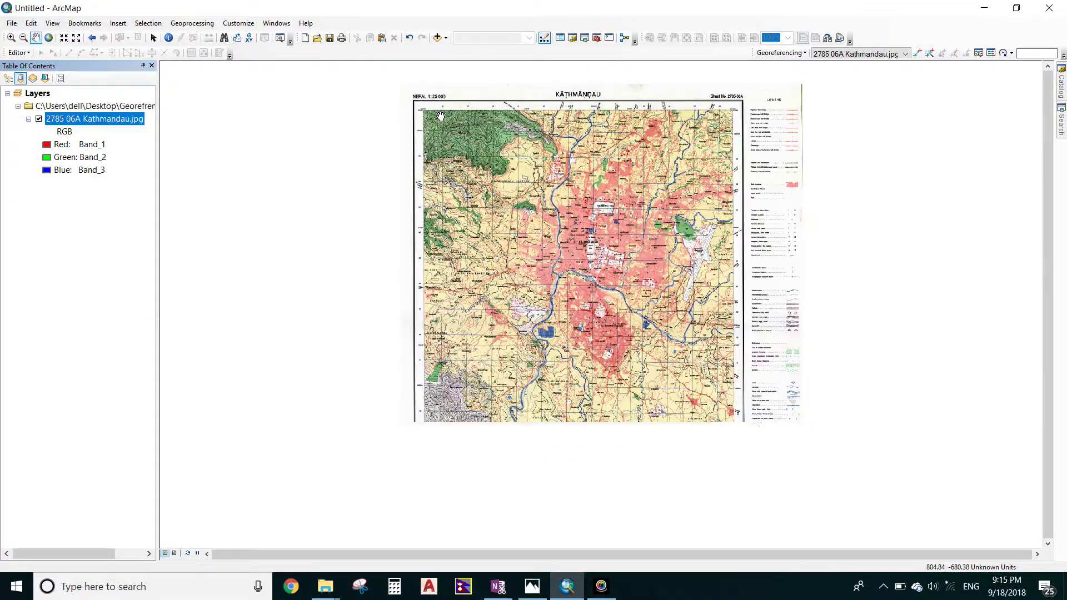
pyautogui.scroll(-3, 441, 115)
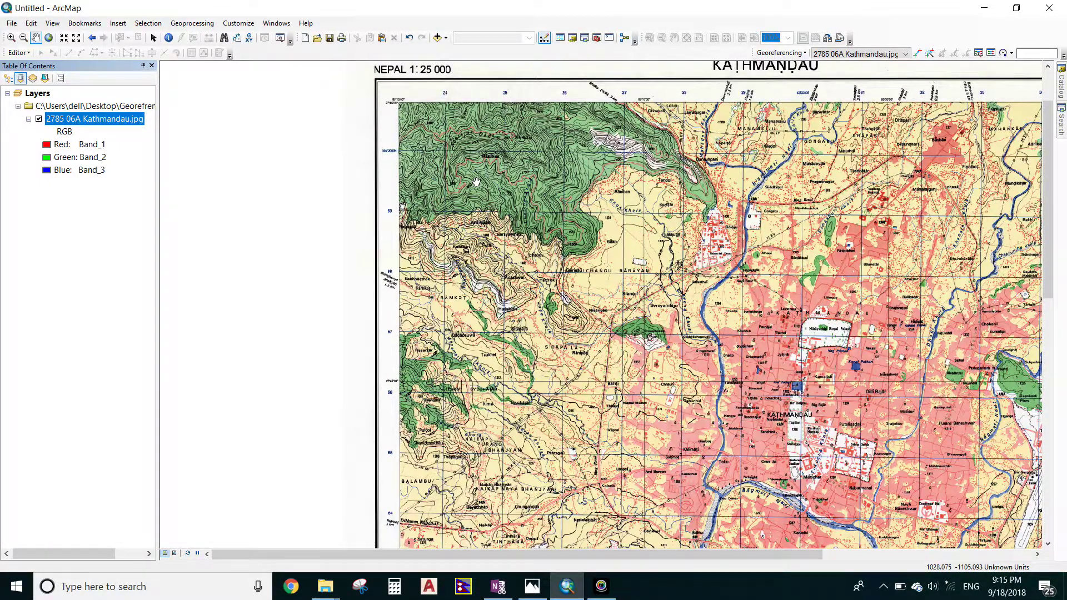
pyautogui.scroll(1, 481, 167)
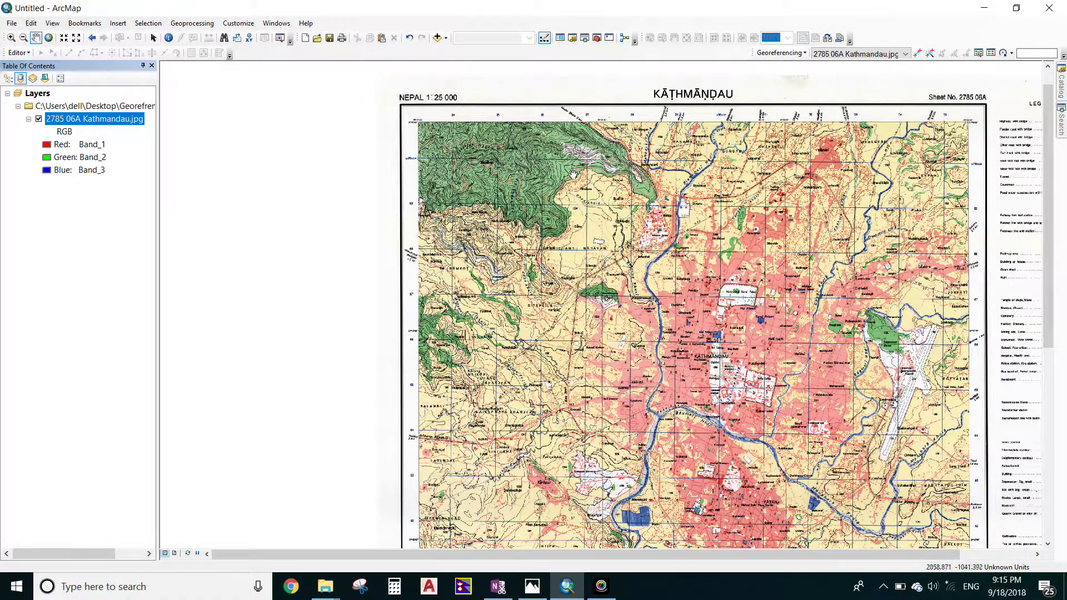
pyautogui.moveTo(467, 141); pyautogui.dragTo(306, 144)
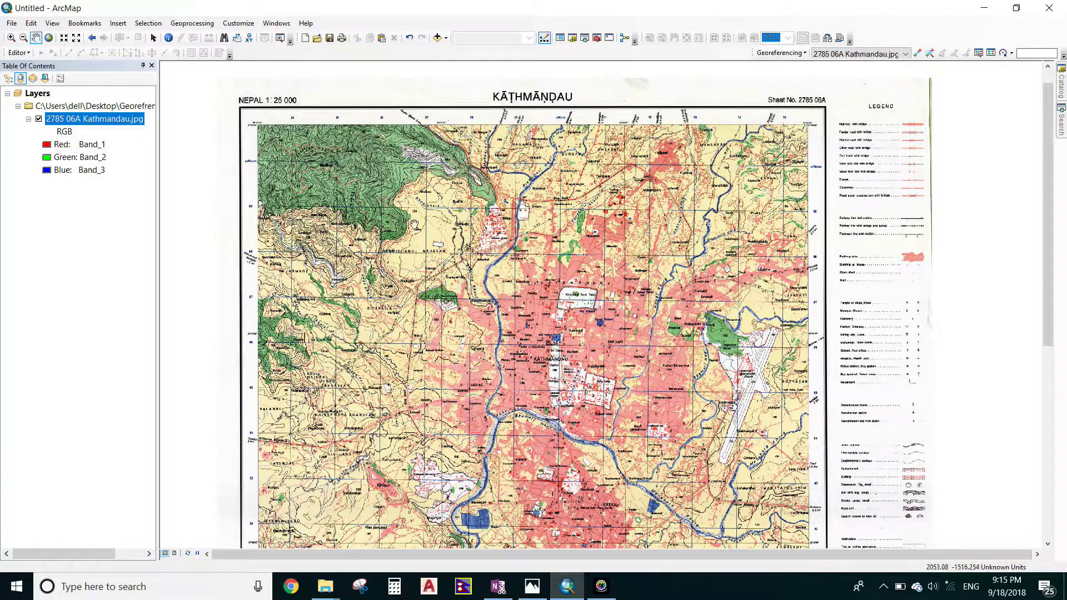
pyautogui.moveTo(426, 226); pyautogui.dragTo(448, 199)
pyautogui.scroll(4, 318, 128)
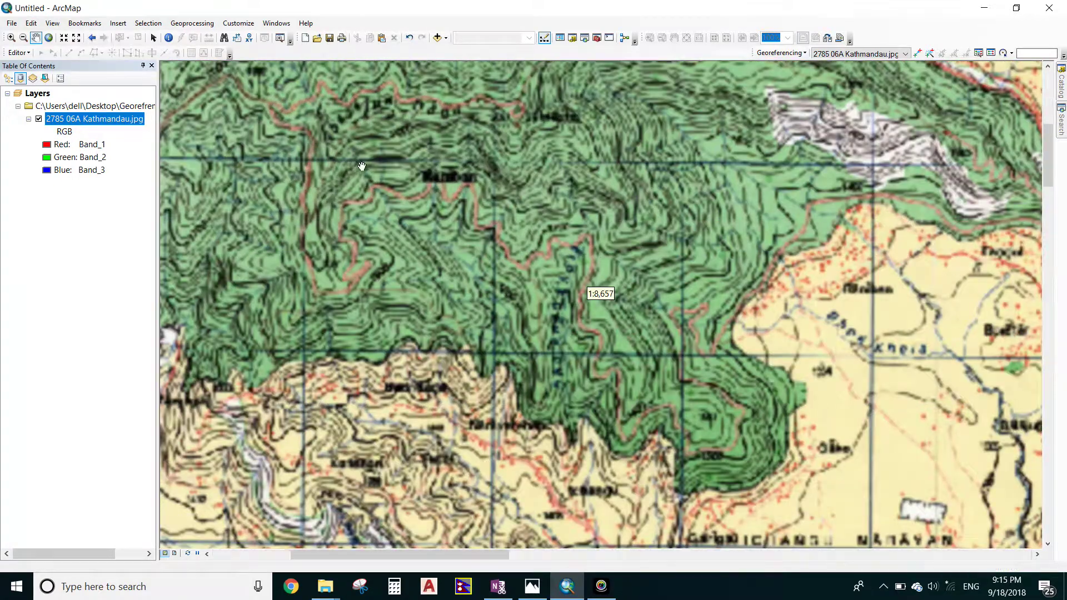
# Pan east along the top border to the 630000E gridline, then back to the north-west corner
pyautogui.scroll(3, 437, 286)
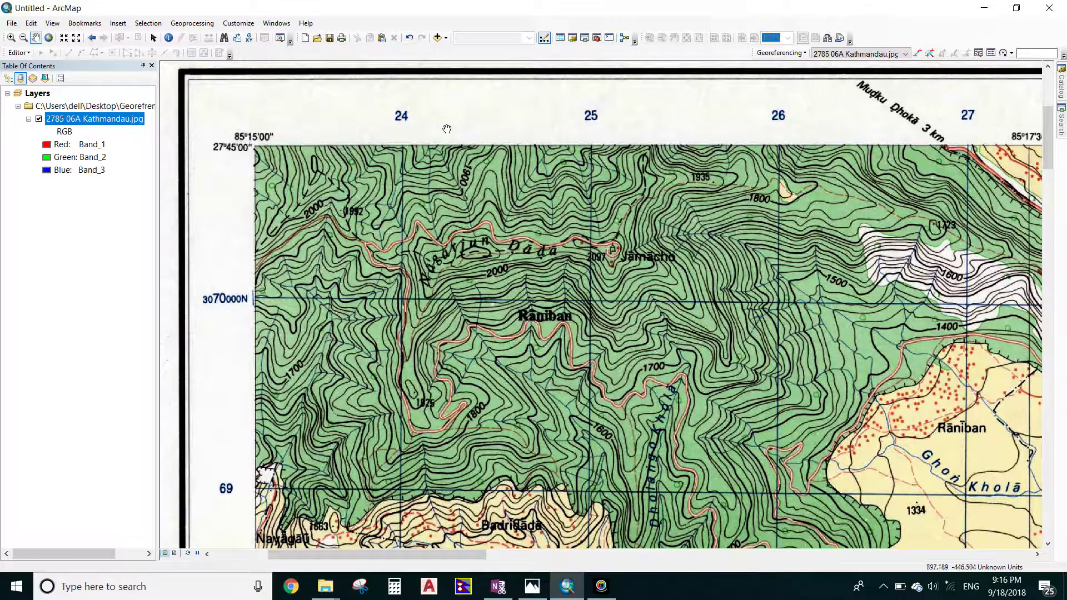
pyautogui.moveTo(820, 243); pyautogui.dragTo(716, 258)
pyautogui.moveTo(957, 212); pyautogui.dragTo(807, 221)
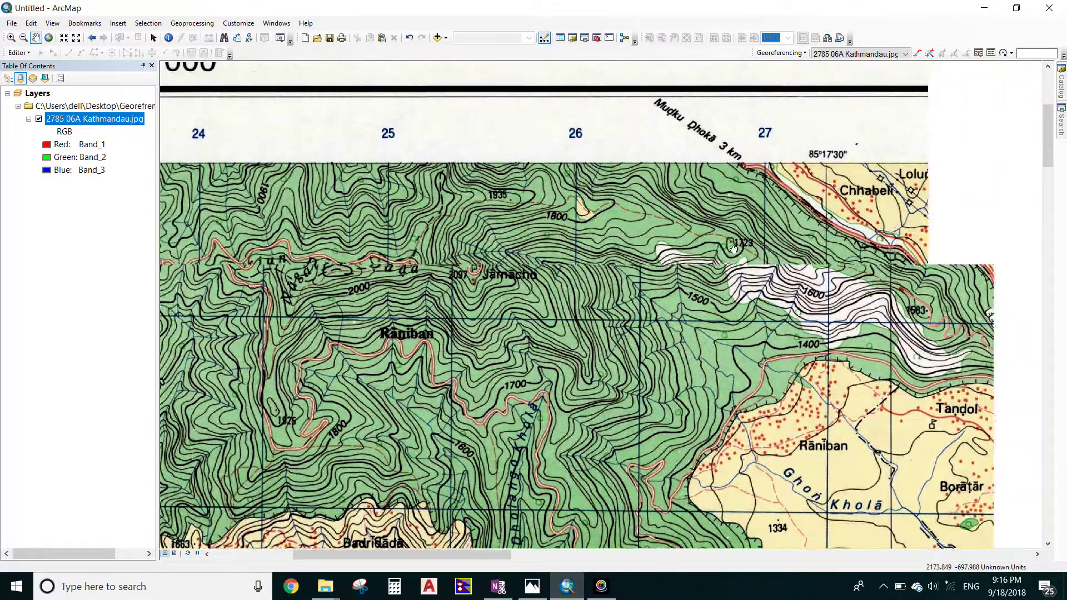
pyautogui.moveTo(967, 212); pyautogui.dragTo(701, 208)
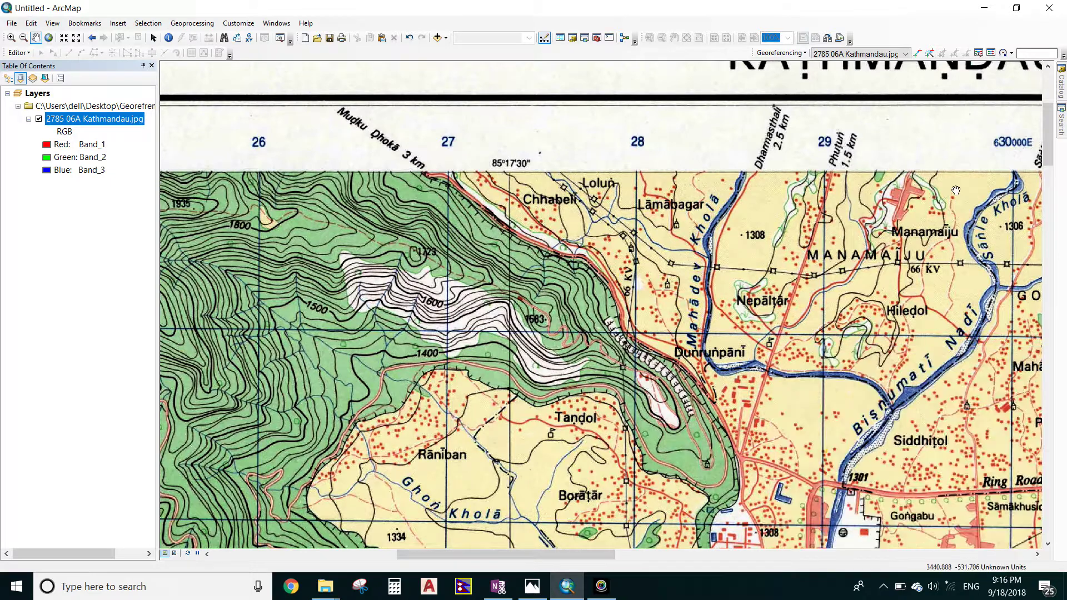
pyautogui.moveTo(954, 191); pyautogui.dragTo(856, 207)
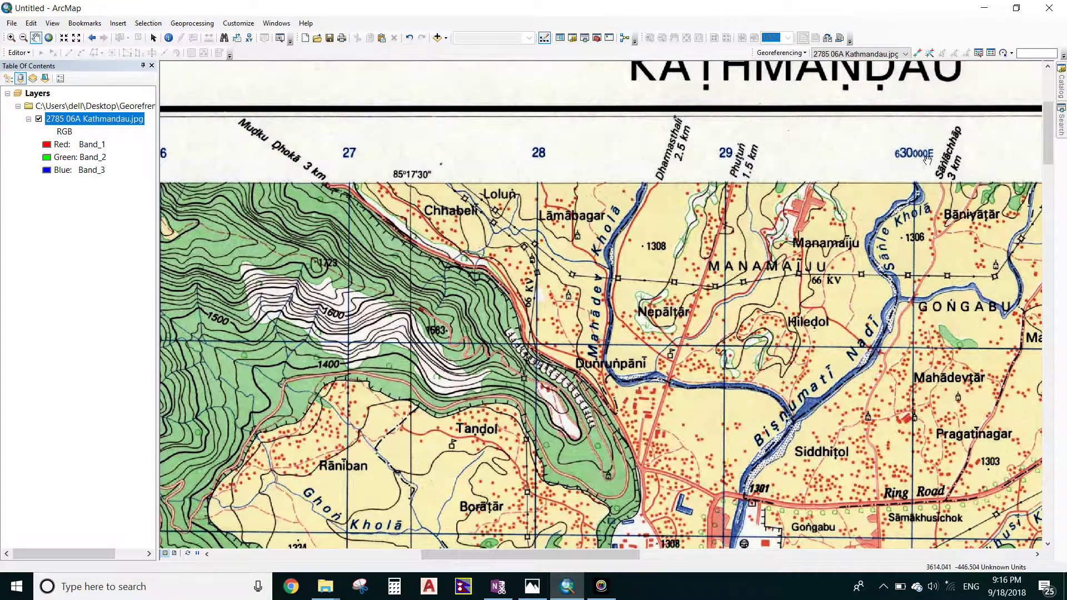
pyautogui.moveTo(540, 240); pyautogui.dragTo(781, 260)
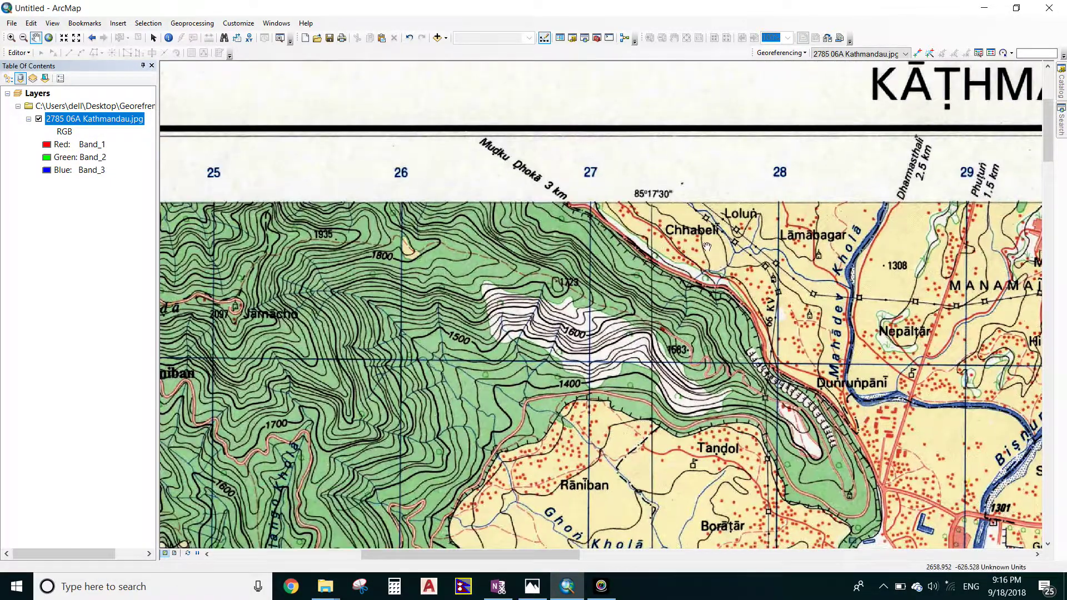
pyautogui.moveTo(250, 261); pyautogui.dragTo(430, 258)
pyautogui.moveTo(253, 268); pyautogui.dragTo(482, 247)
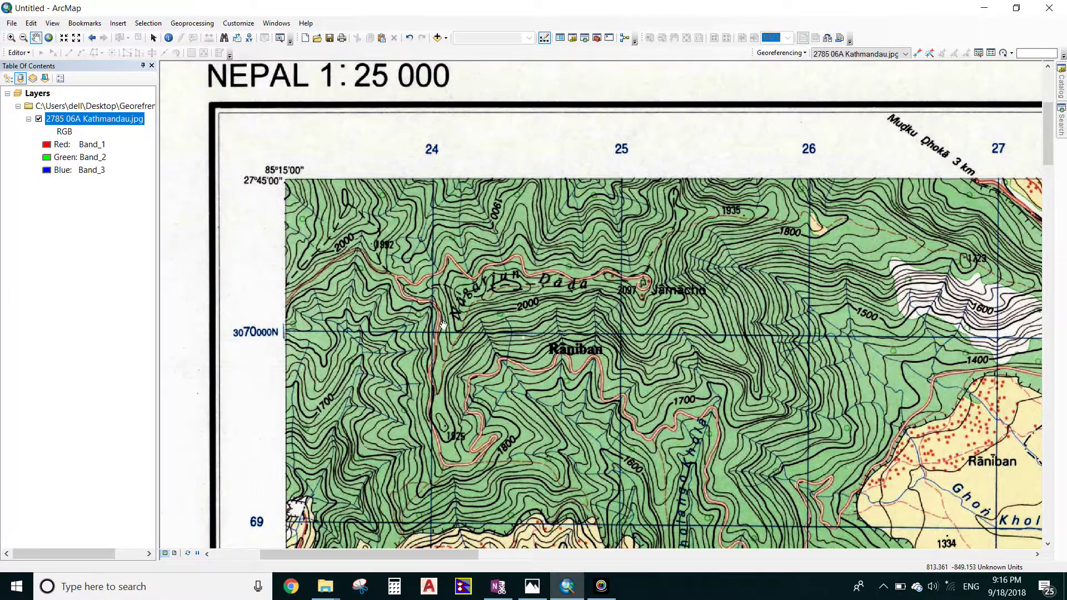
# Zoom in and pan east along the sheet's top edge toward the north-east corner
pyautogui.scroll(4, 443, 323)
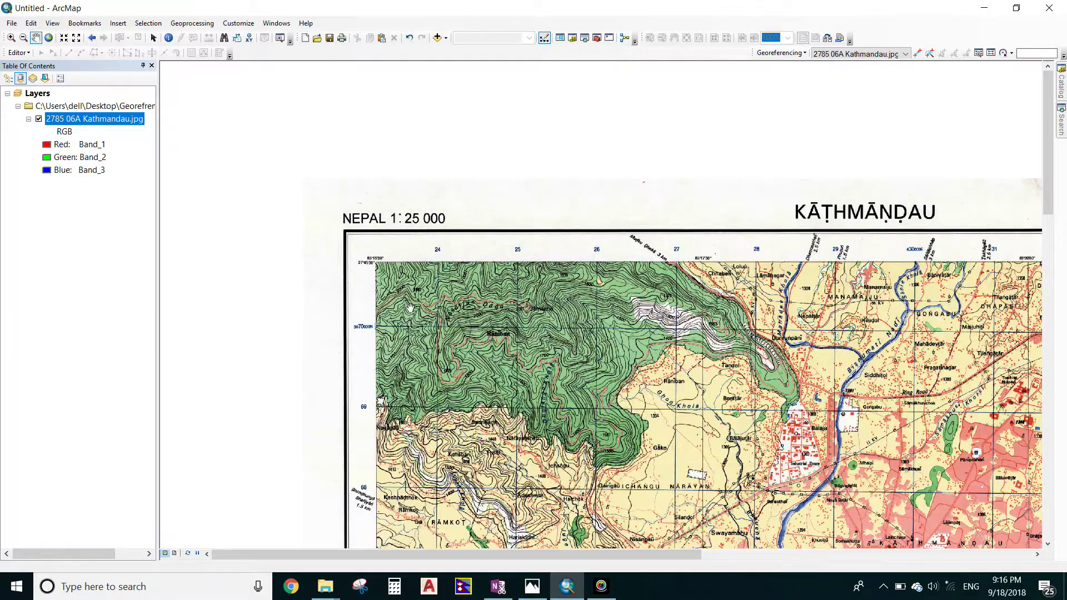
pyautogui.moveTo(764, 379); pyautogui.dragTo(394, 346)
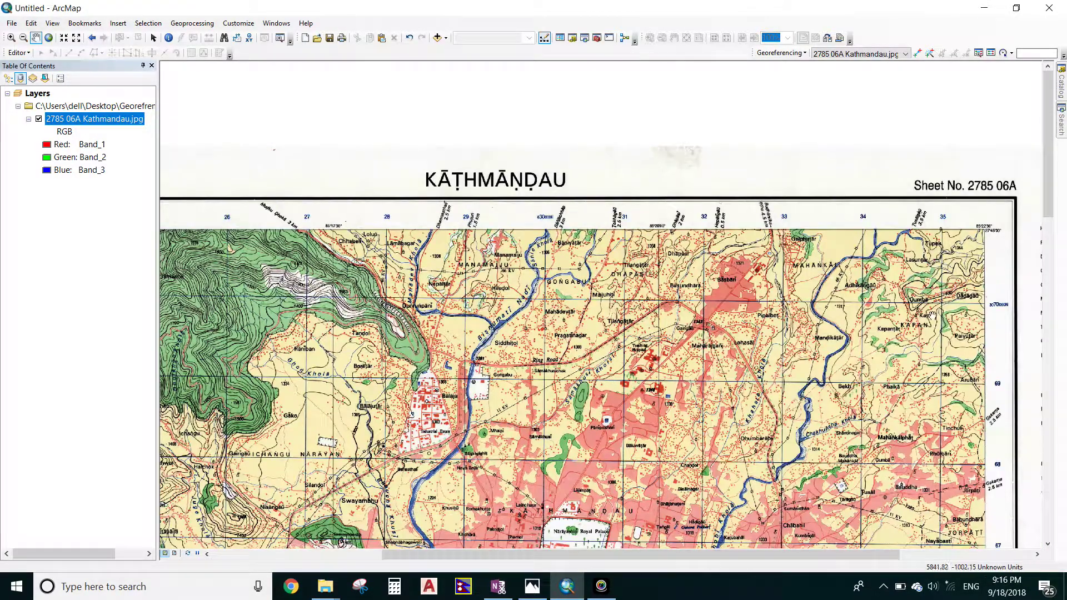
pyautogui.moveTo(931, 315); pyautogui.dragTo(795, 312)
pyautogui.scroll(-2, 754, 309)
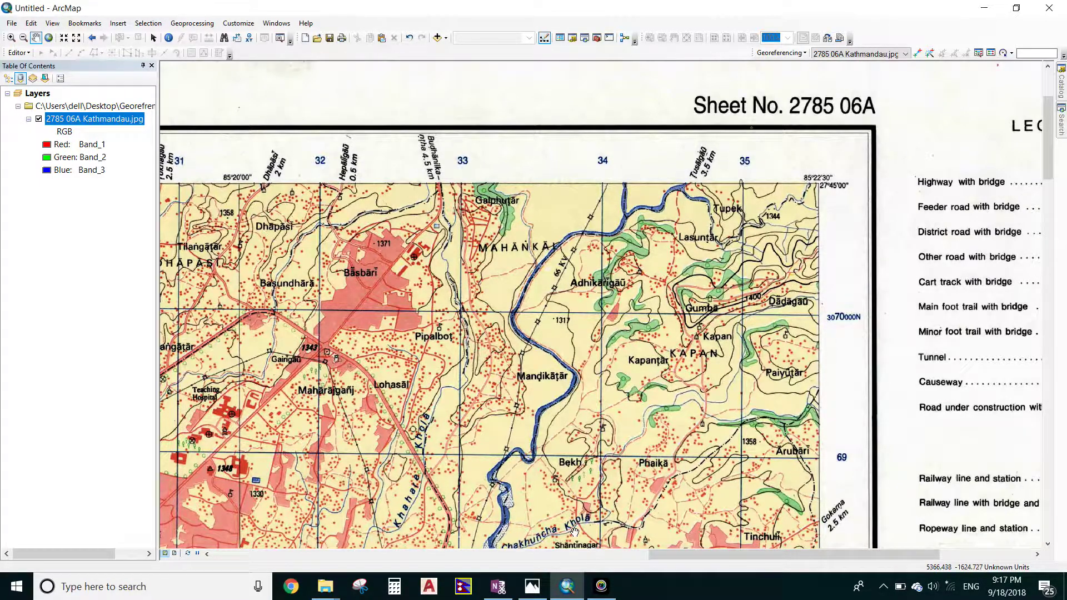
# Bring up the sketch of the four numbered corner control points in Photos
pyautogui.click(542, 588)
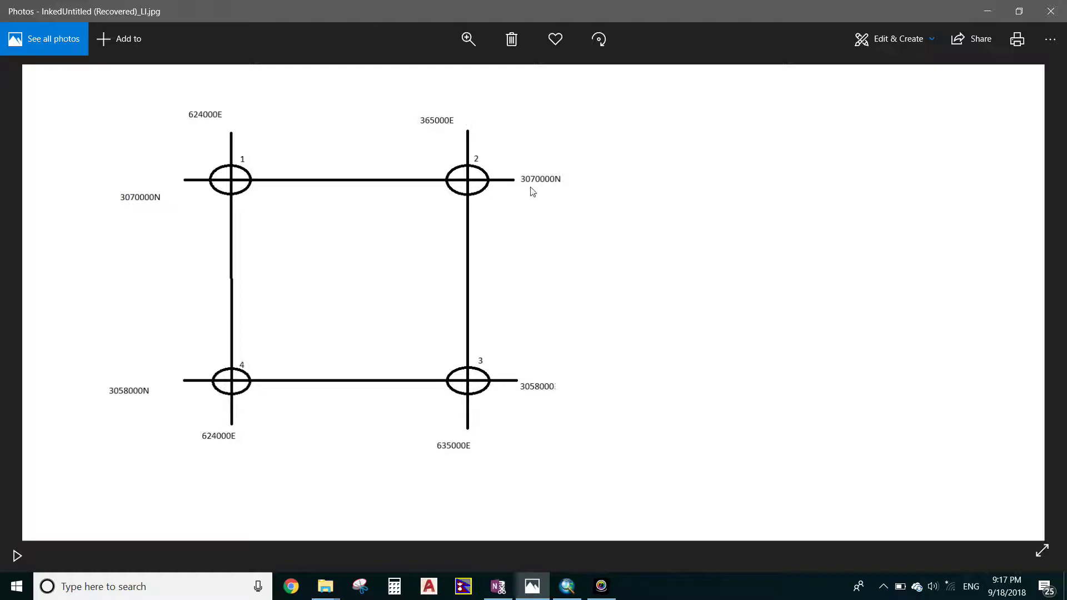
# Return to the ArcMap view of the Kathmandu scan
pyautogui.click(575, 593)
# Pan south past Kathmandu, Patan and Siddhipur to the sheet's bottom margin and scale bar
pyautogui.scroll(2, 631, 266)
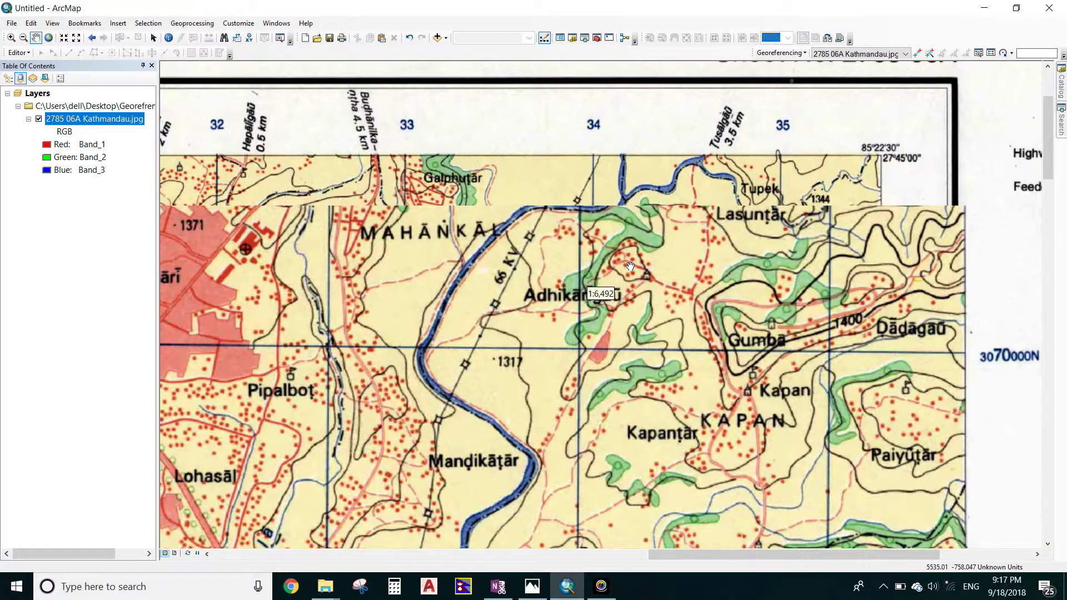
pyautogui.scroll(-2, 630, 265)
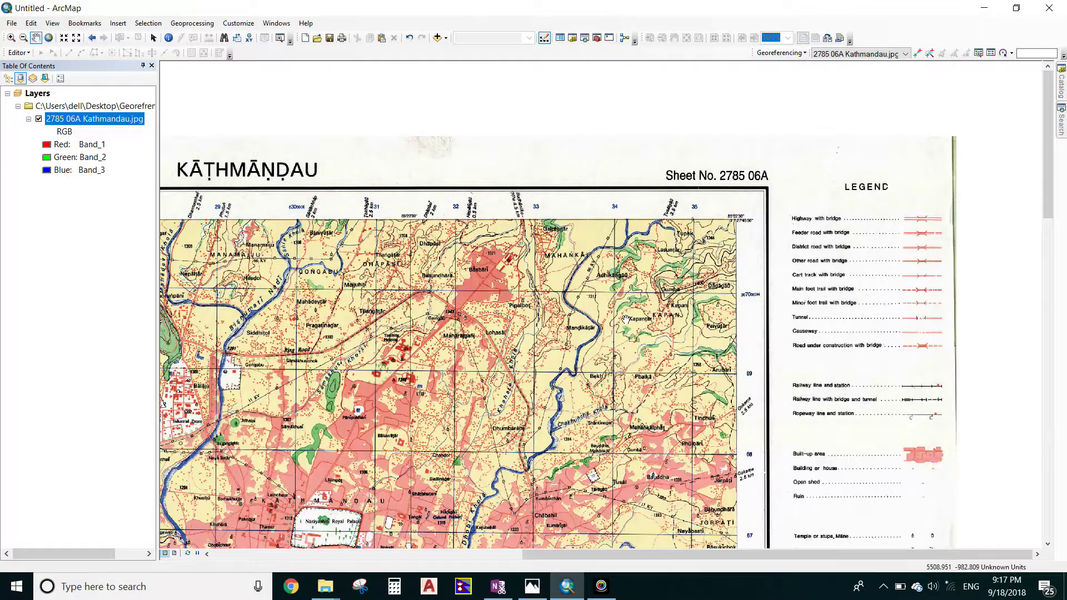
pyautogui.moveTo(626, 320); pyautogui.dragTo(617, 95)
pyautogui.moveTo(639, 389); pyautogui.dragTo(626, 226)
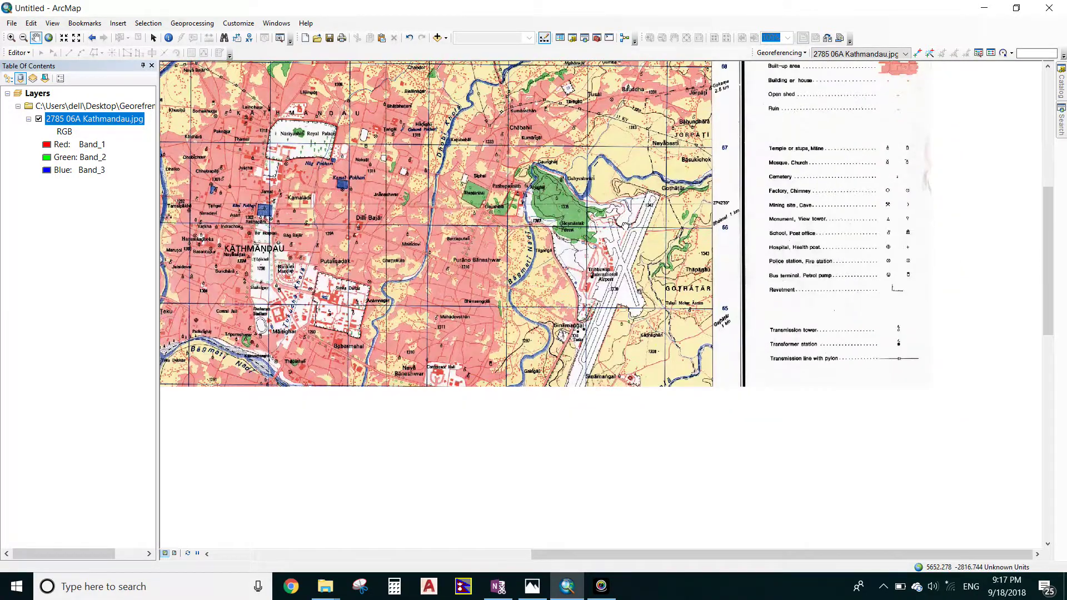
pyautogui.moveTo(625, 400); pyautogui.dragTo(624, 220)
pyautogui.moveTo(629, 379); pyautogui.dragTo(627, 312)
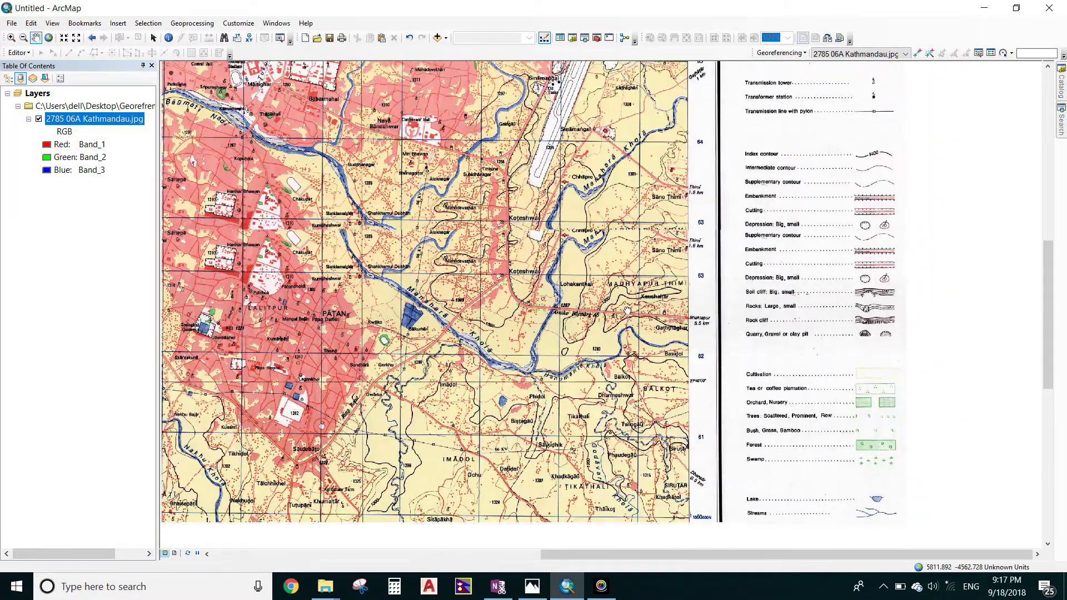
pyautogui.moveTo(610, 366); pyautogui.dragTo(615, 257)
pyautogui.moveTo(620, 389); pyautogui.dragTo(626, 291)
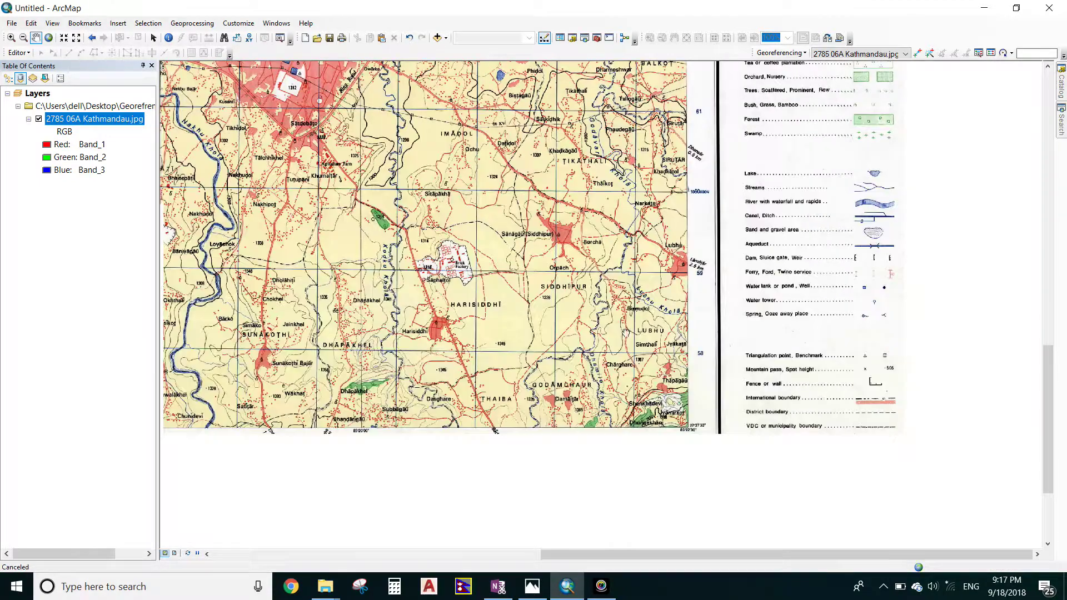
pyautogui.moveTo(623, 367); pyautogui.dragTo(611, 354)
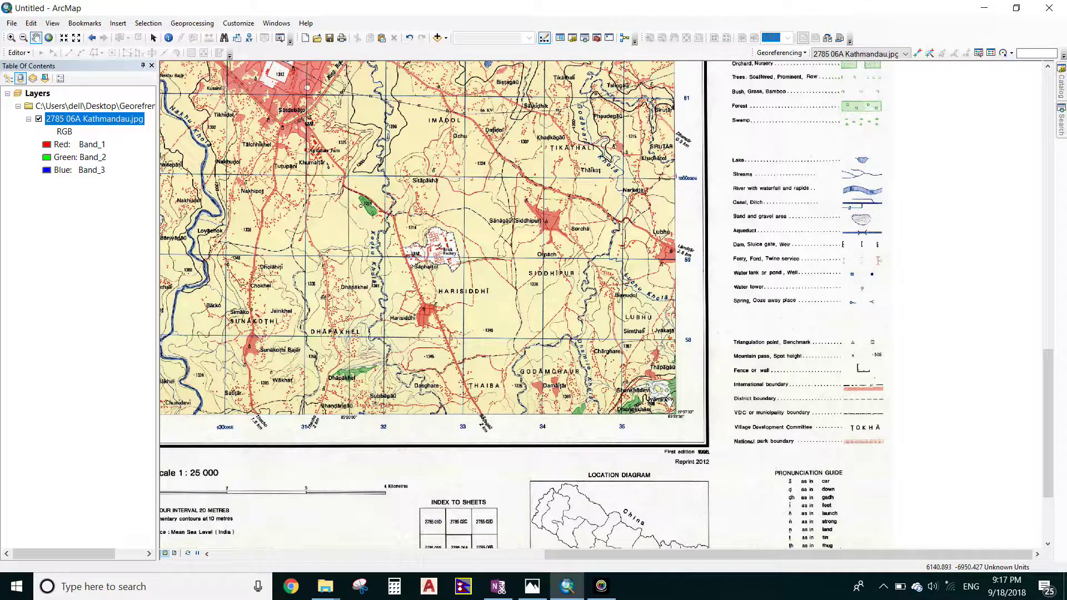
# Zoom in on the south-east corner near the 3060000N gridline, then consult the control point sketch
pyautogui.scroll(4, 614, 345)
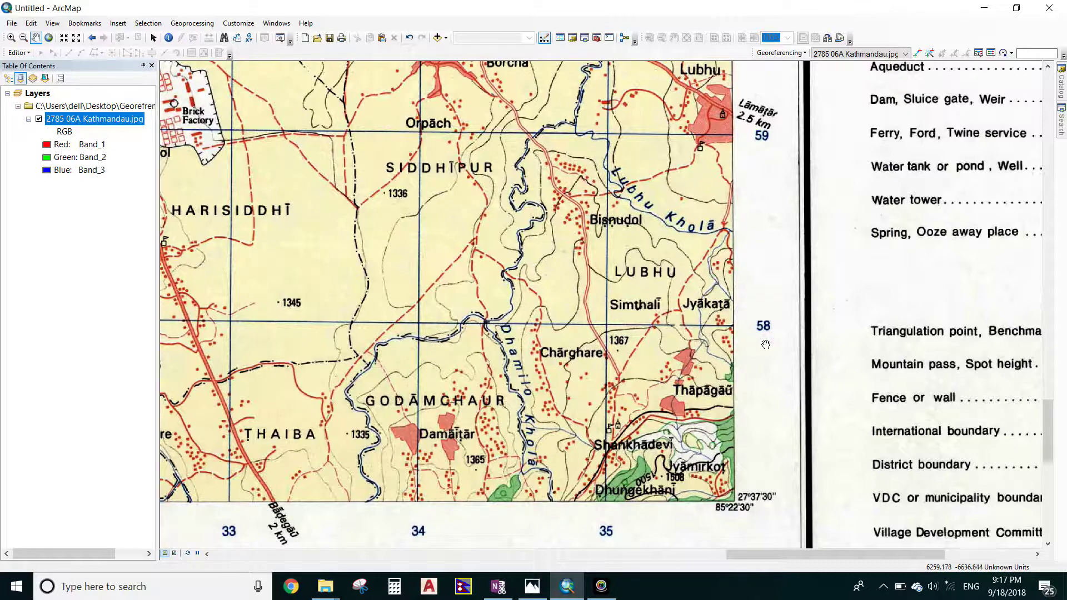
pyautogui.moveTo(687, 190); pyautogui.dragTo(562, 372)
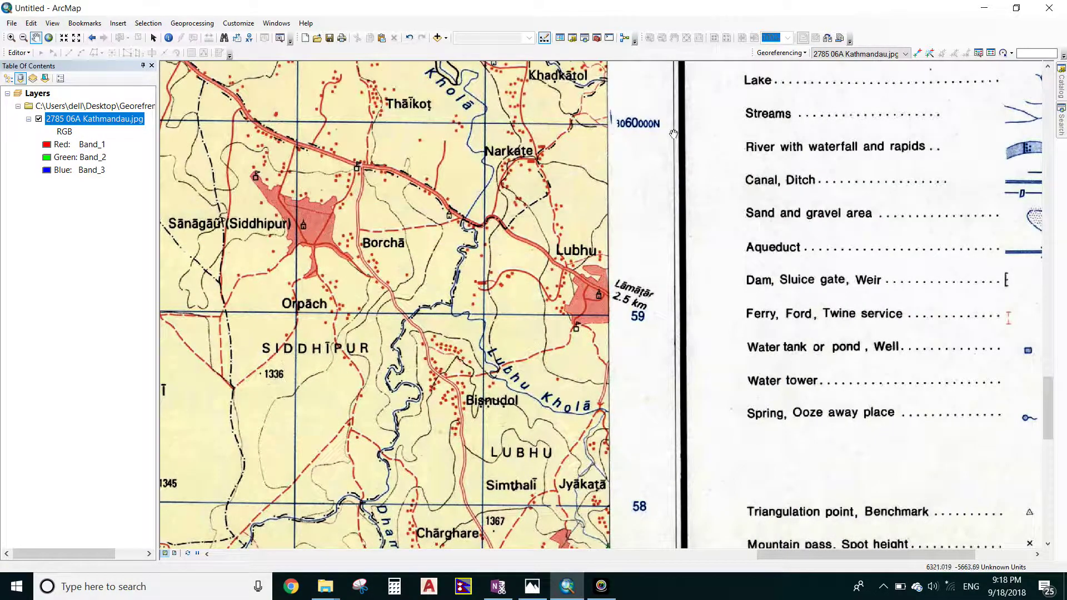
pyautogui.moveTo(572, 317); pyautogui.dragTo(611, 145)
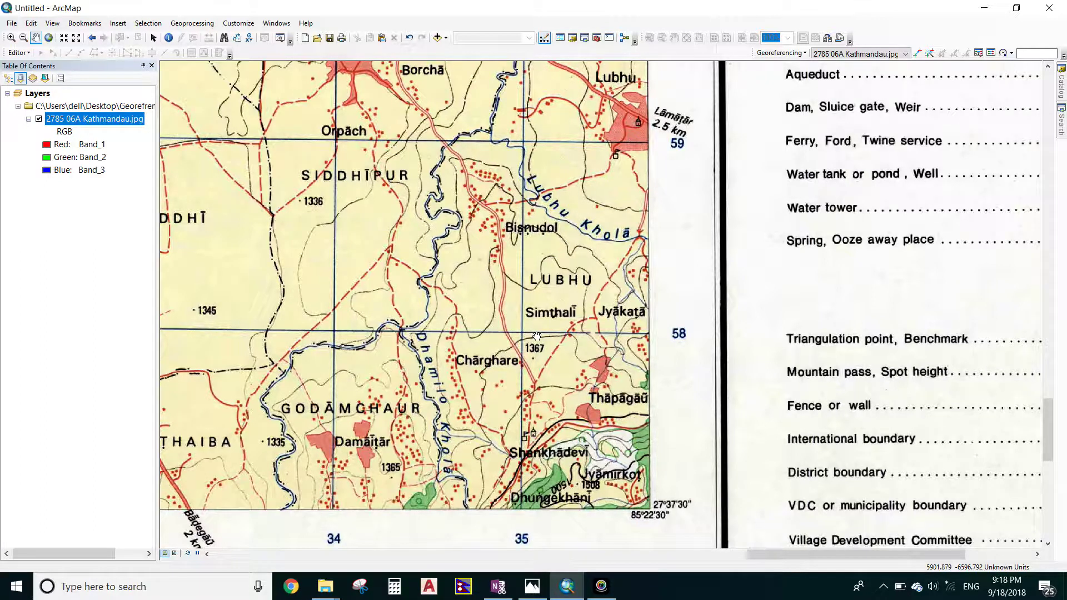
pyautogui.click(532, 586)
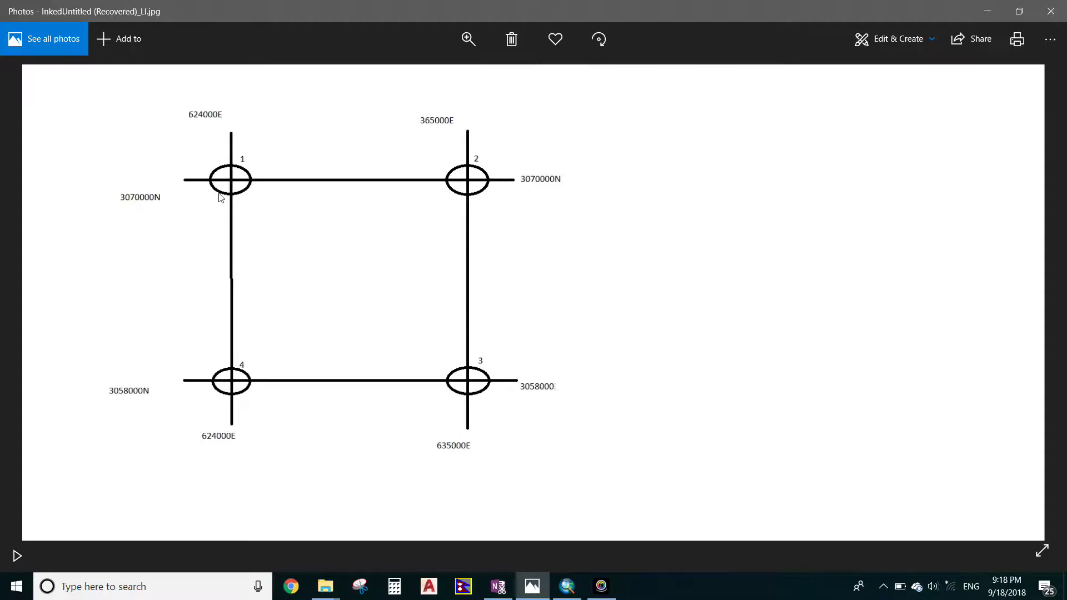
# Switch back to ArcMap at the scan's south-east corner
pyautogui.click(567, 586)
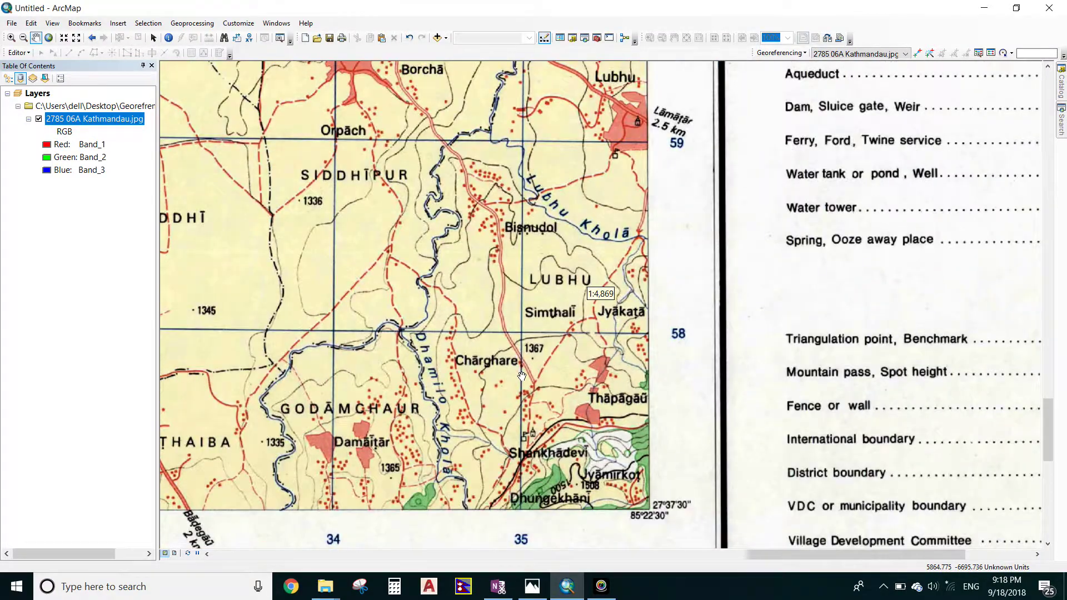
# Pan the scan toward its southern edge and the western hills near the border
pyautogui.scroll(1, 510, 392)
pyautogui.scroll(1, 604, 392)
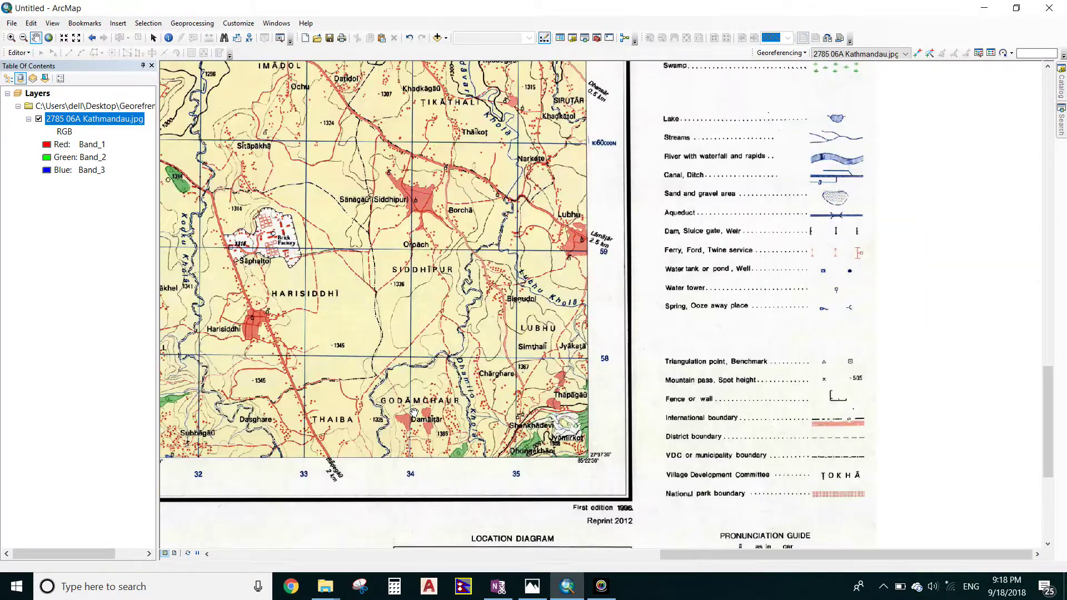
pyautogui.moveTo(605, 392); pyautogui.dragTo(746, 378)
pyautogui.moveTo(226, 428); pyautogui.dragTo(499, 414)
pyautogui.moveTo(167, 400); pyautogui.dragTo(534, 392)
pyautogui.moveTo(453, 392); pyautogui.dragTo(484, 391)
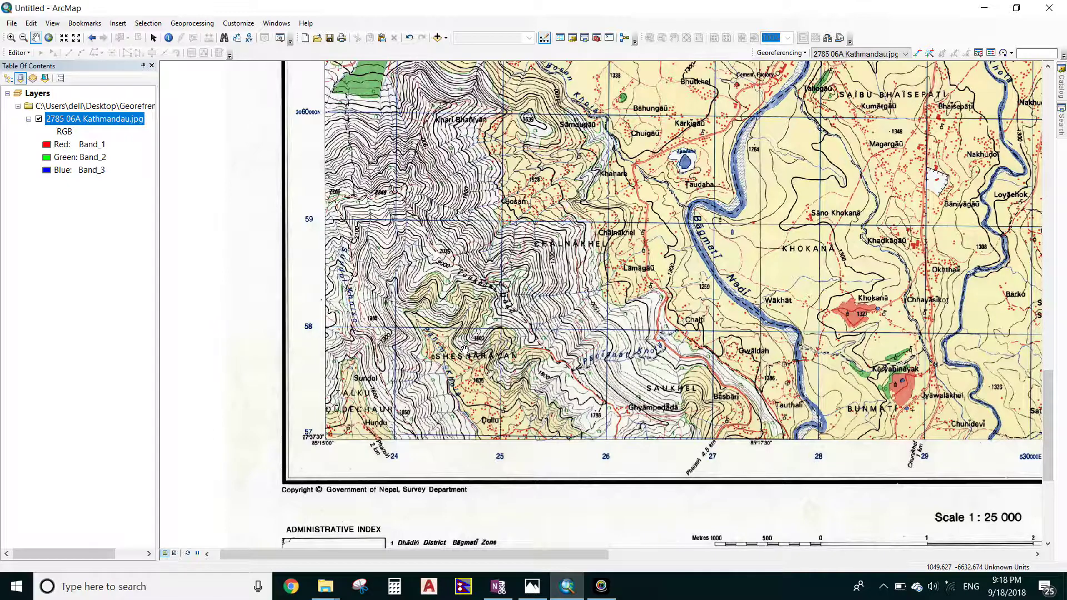
# Zoom out and shift the view to the Chalnakhel area, adjusting the zoom level
pyautogui.scroll(-5, 405, 458)
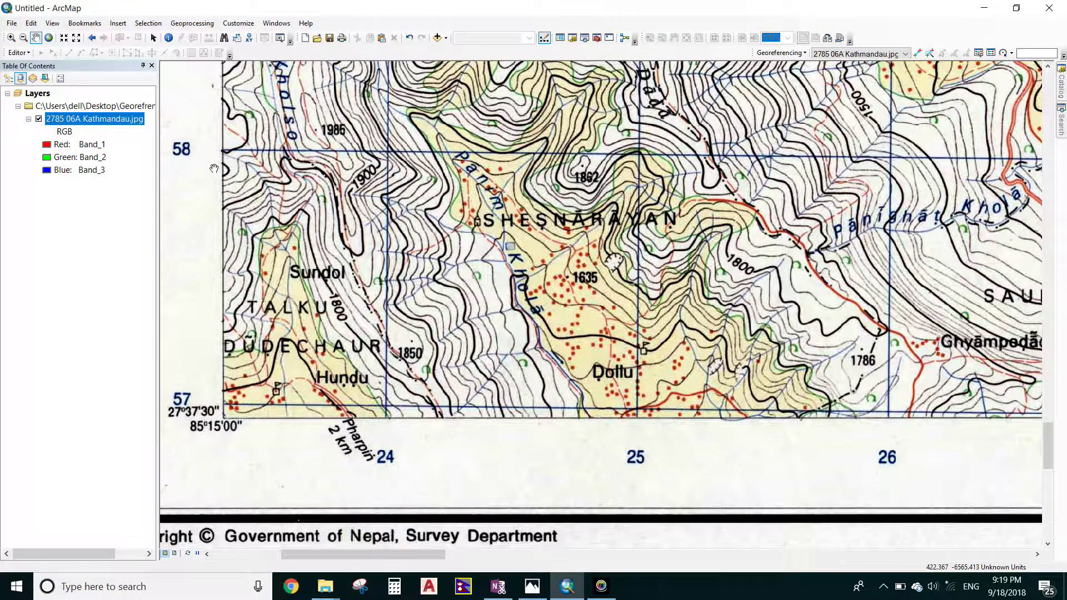
pyautogui.moveTo(283, 159); pyautogui.dragTo(377, 396)
pyautogui.scroll(3, 378, 397)
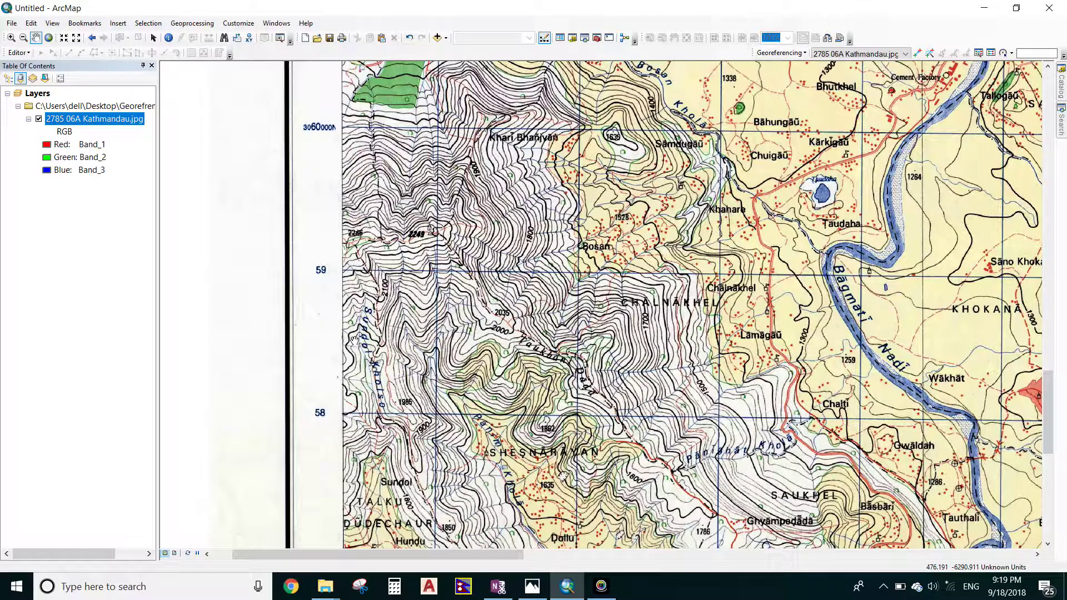
pyautogui.scroll(1, 431, 256)
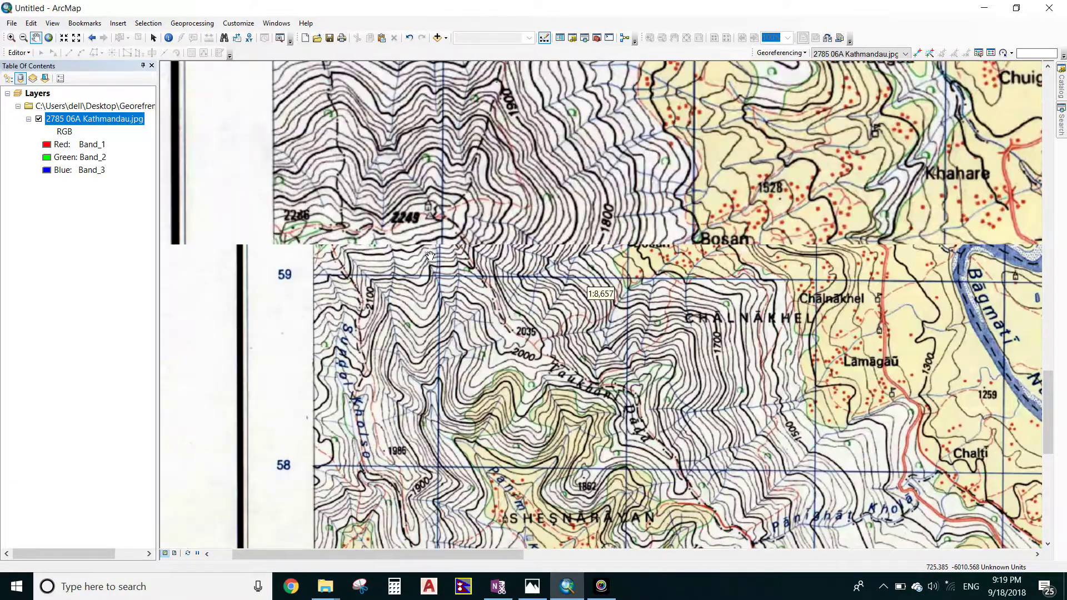
pyautogui.scroll(-3, 383, 255)
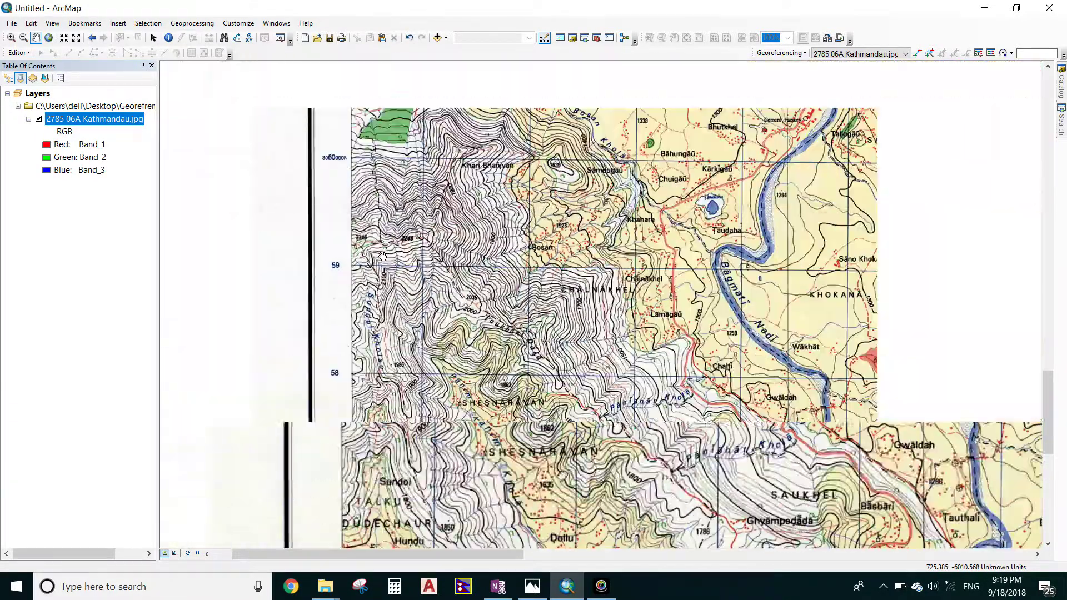
pyautogui.scroll(2, 617, 228)
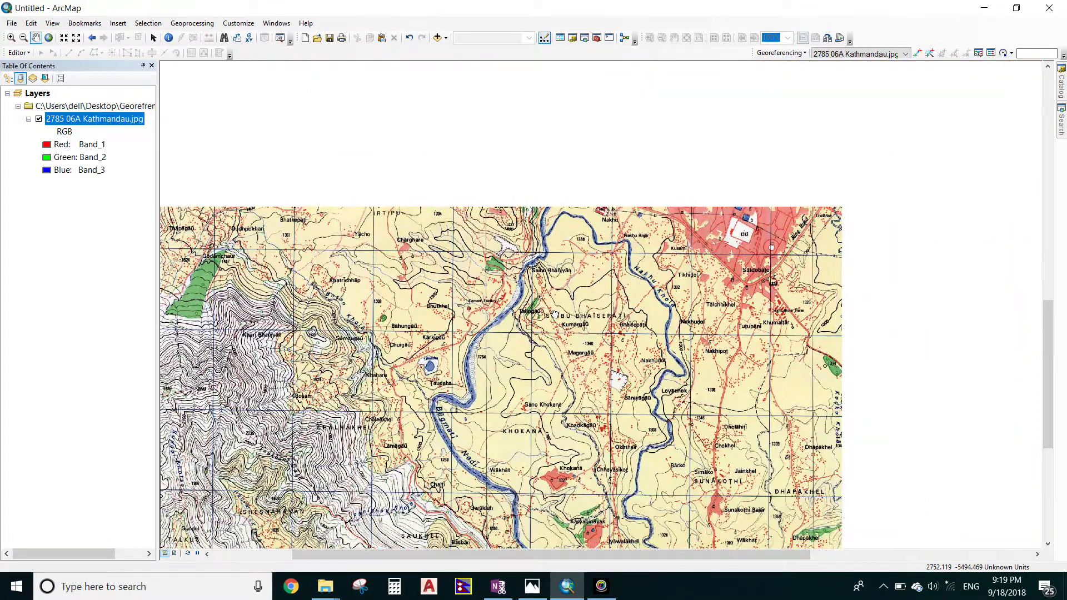
pyautogui.scroll(-3, 555, 311)
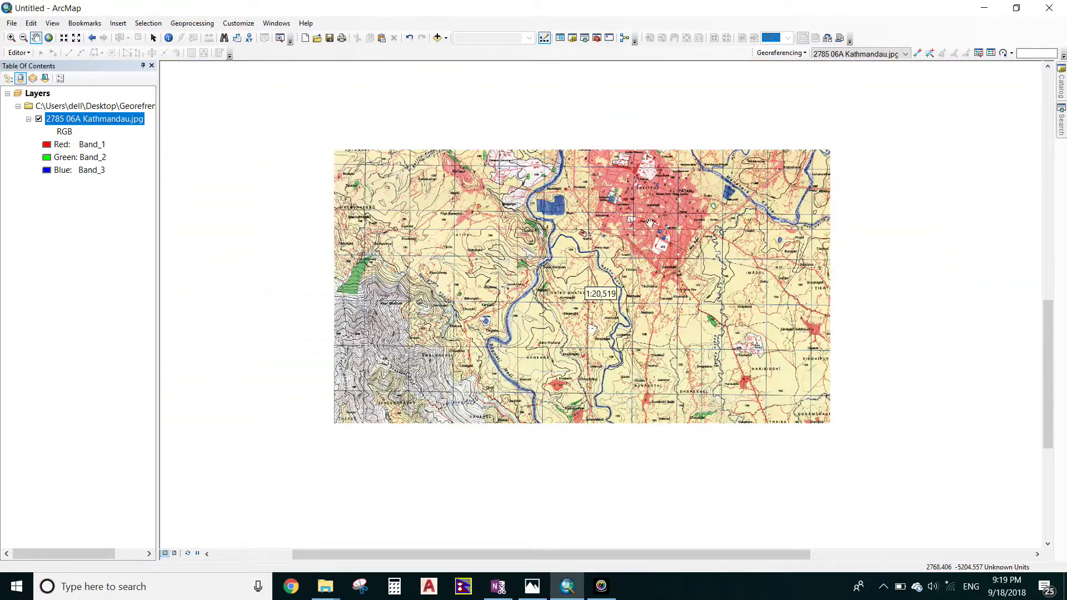
# Confirm the Georeferencing toolbar is enabled and pan to the sheet title and western area
pyautogui.scroll(2, 746, 174)
pyautogui.scroll(-2, 762, 71)
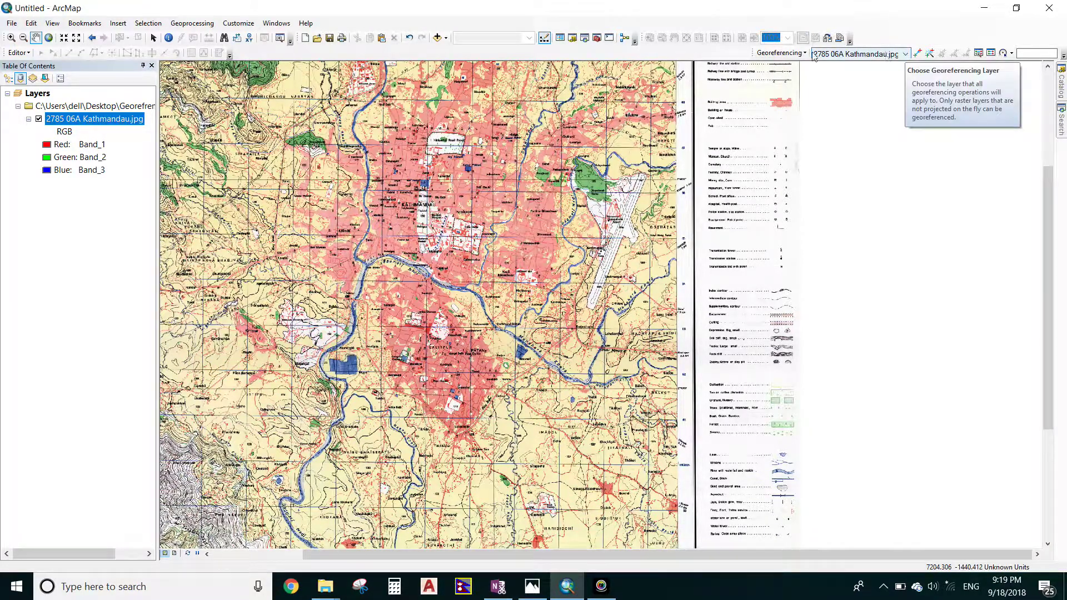
pyautogui.rightClick(582, 19)
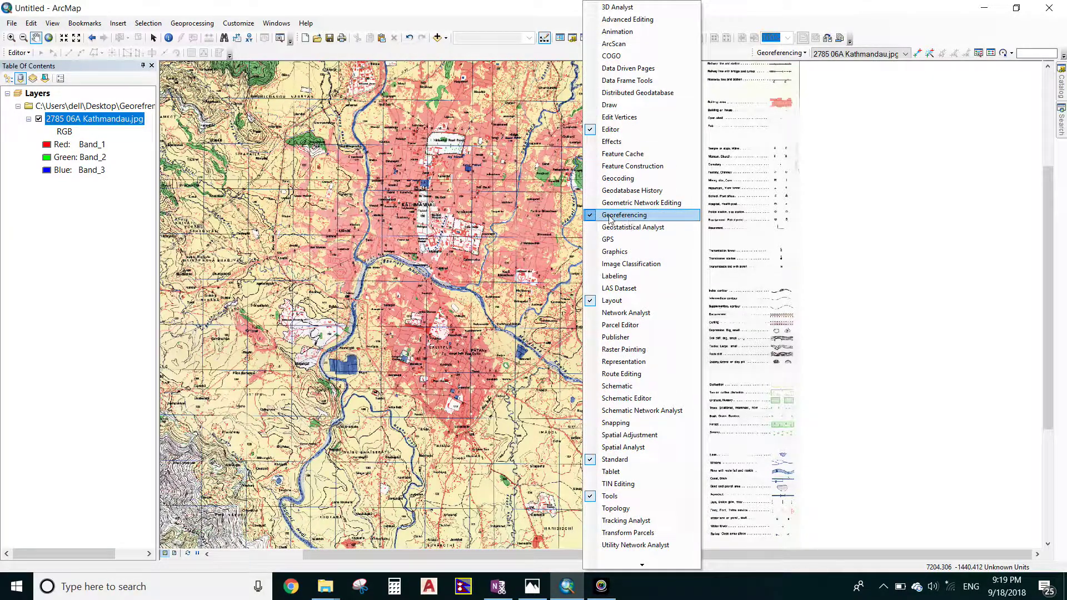
pyautogui.moveTo(683, 67); pyautogui.dragTo(643, 234)
pyautogui.moveTo(308, 247); pyautogui.dragTo(541, 242)
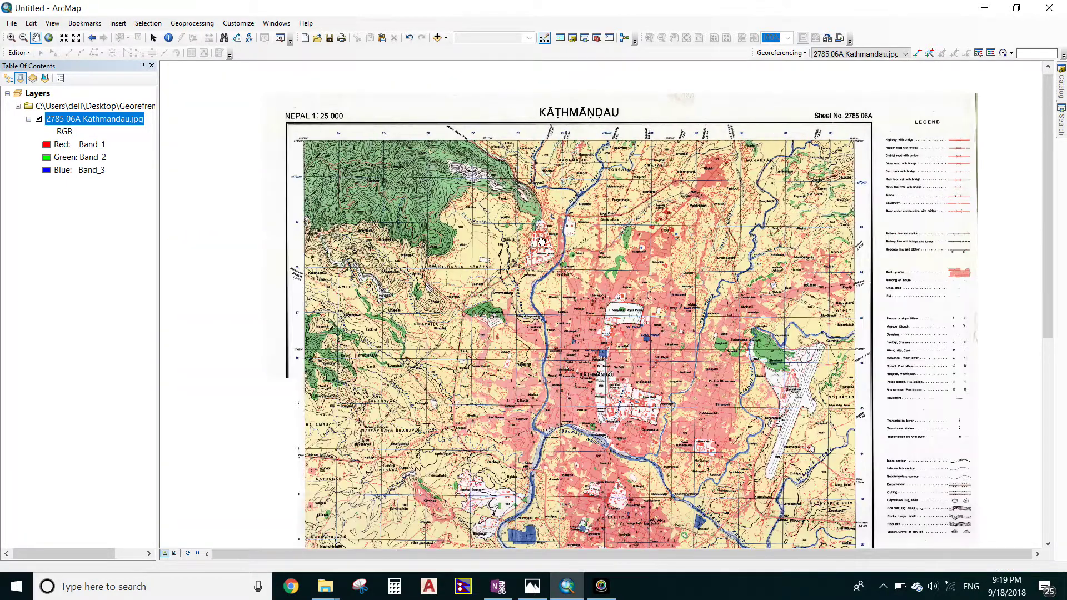
# Place control point 1 on the sheet's top-left grid intersection
pyautogui.click(917, 53)
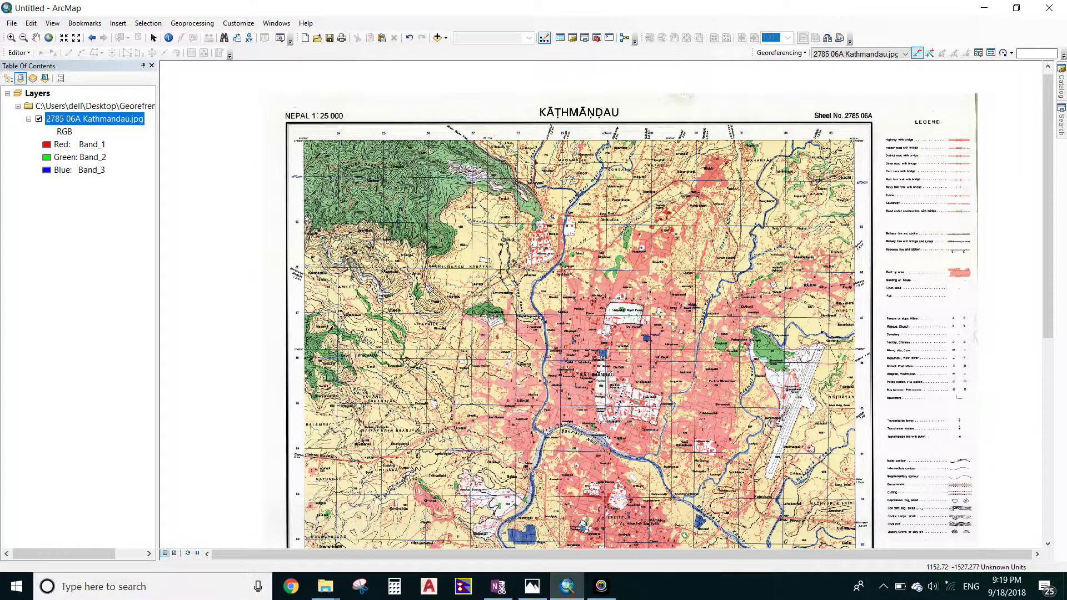
pyautogui.scroll(-1, 340, 178)
pyautogui.scroll(-2, 335, 174)
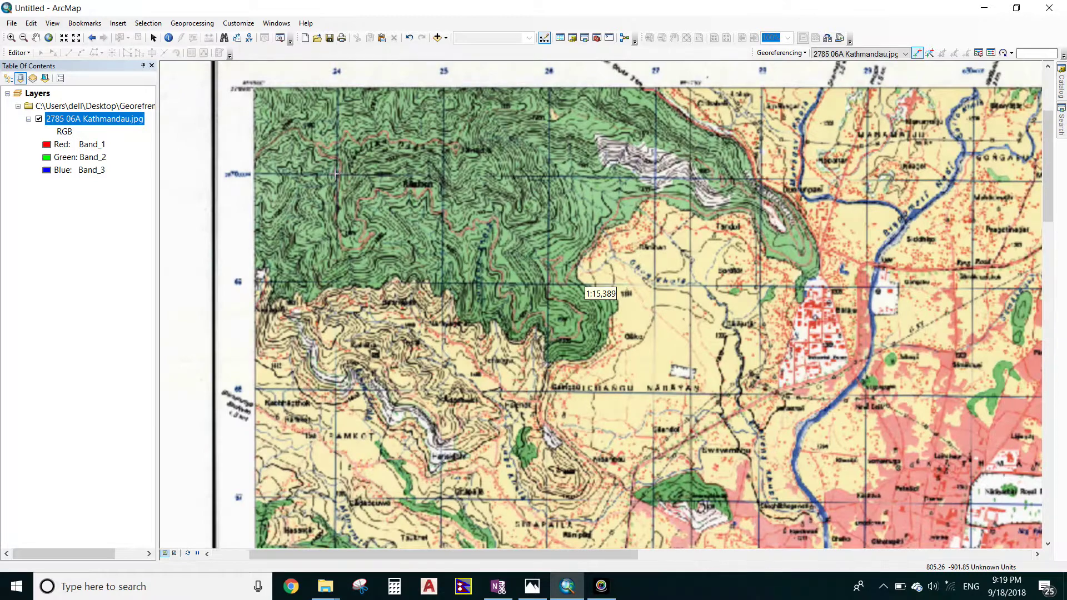
pyautogui.scroll(-3, 335, 174)
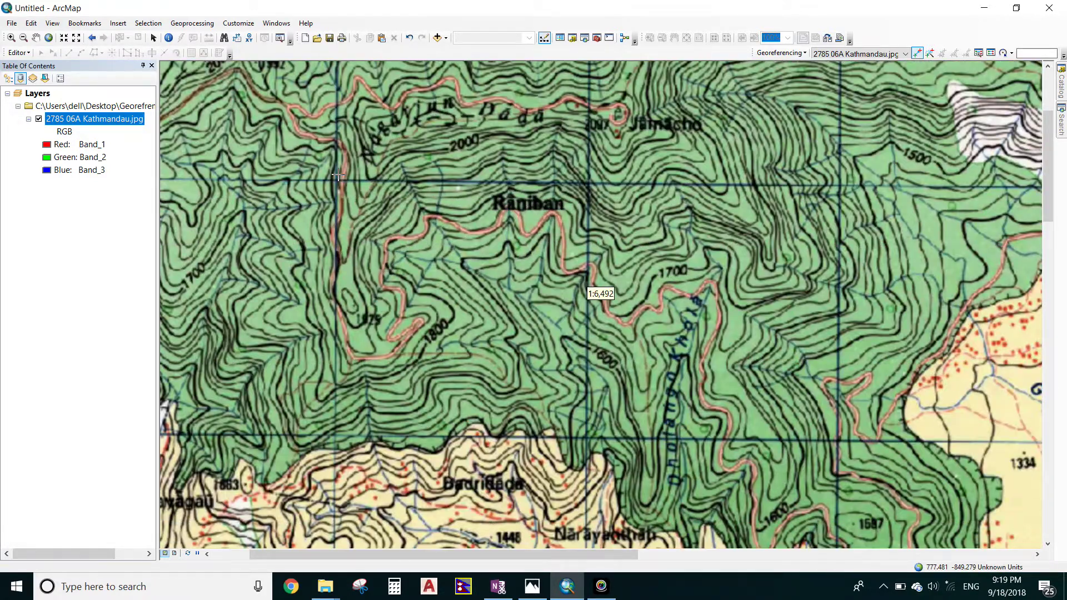
pyautogui.scroll(-1, 334, 178)
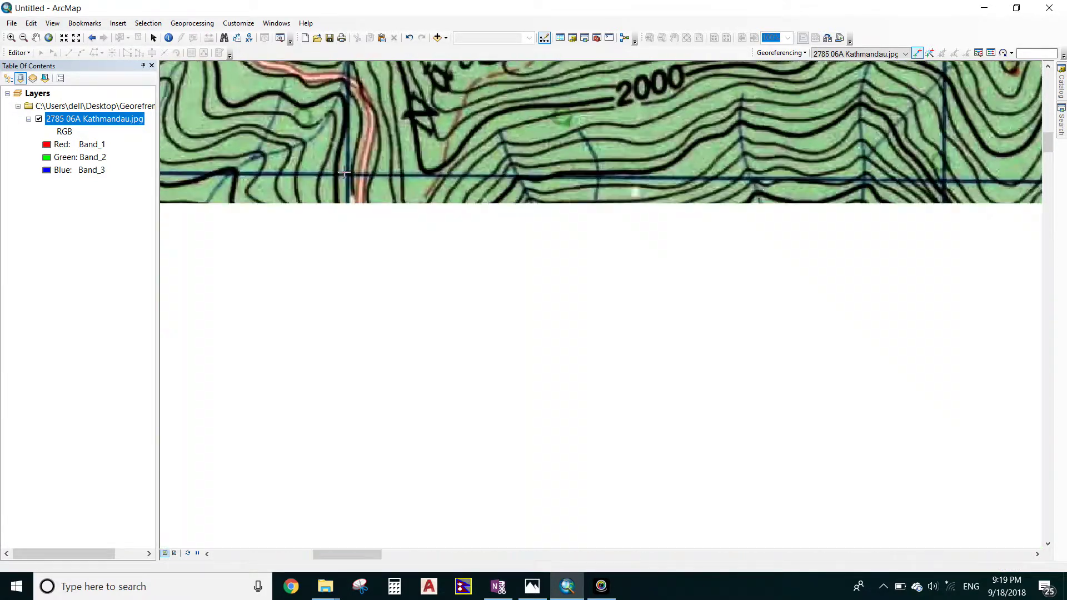
pyautogui.scroll(-4, 349, 172)
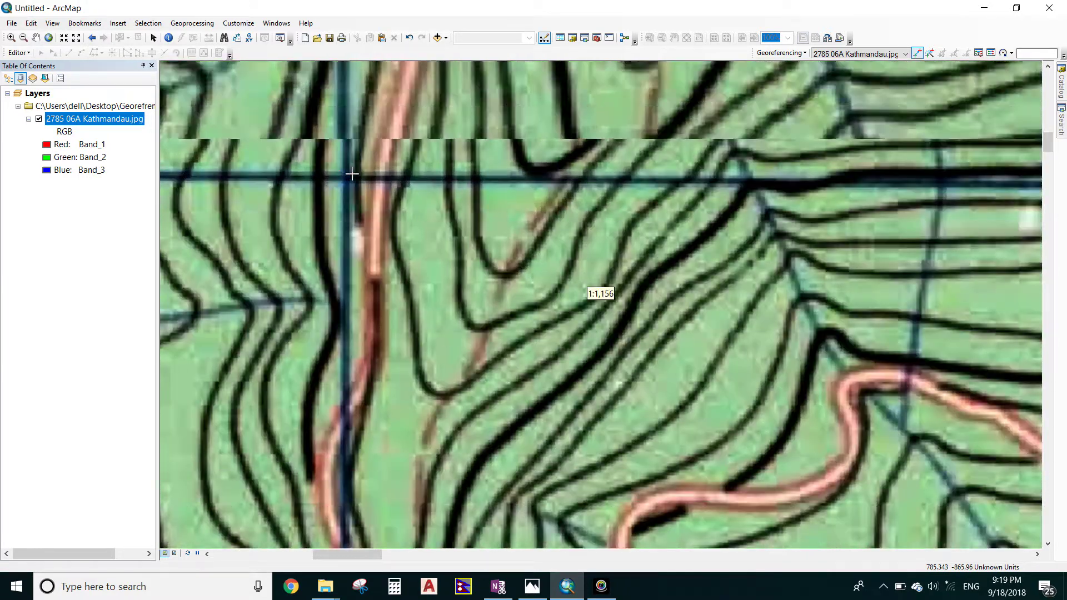
pyautogui.scroll(-5, 336, 174)
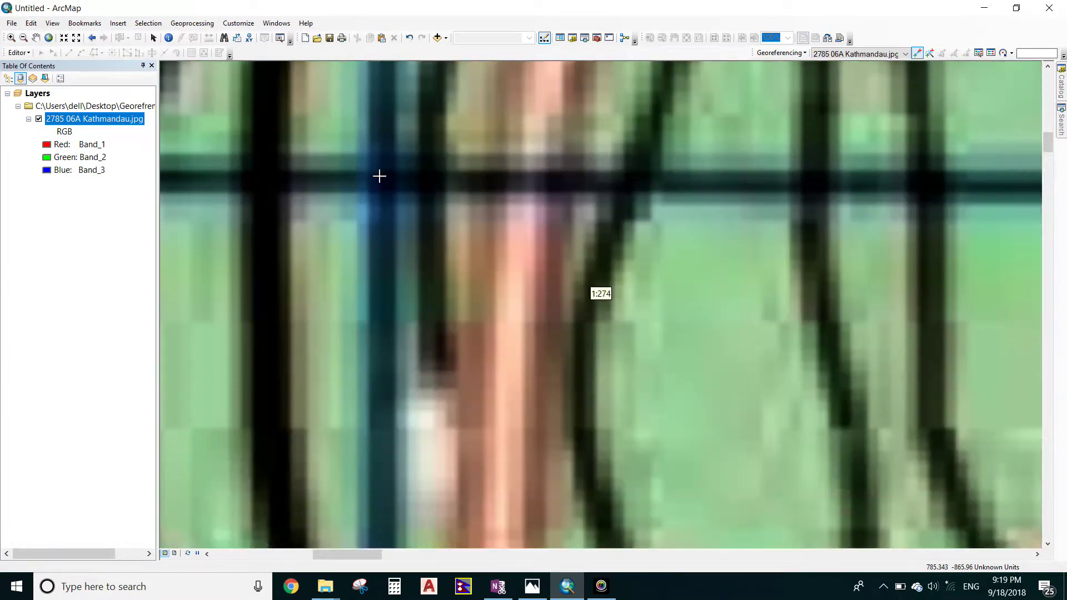
pyautogui.scroll(-5, 391, 183)
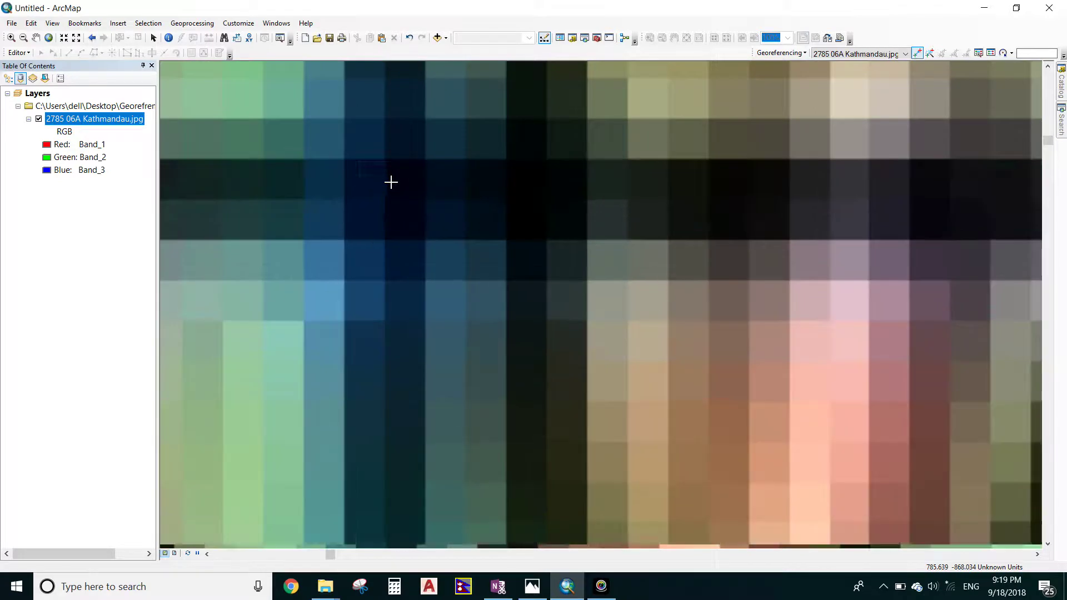
pyautogui.scroll(-2, 394, 188)
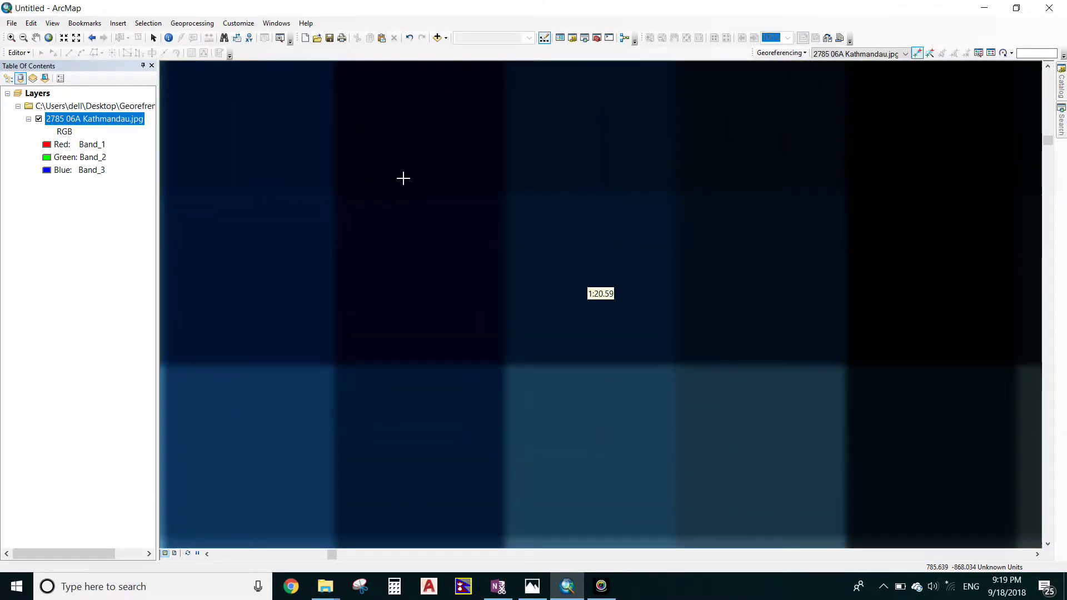
pyautogui.click(404, 177)
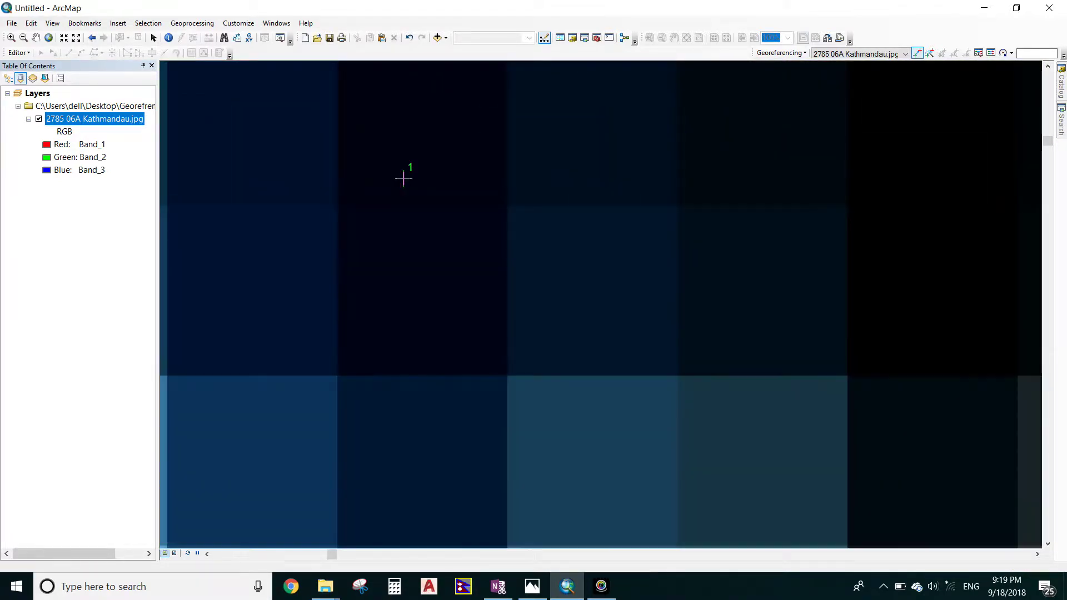
# Choose Input X and Y for point 1 and check the sketch for its coordinates
pyautogui.rightClick(460, 189)
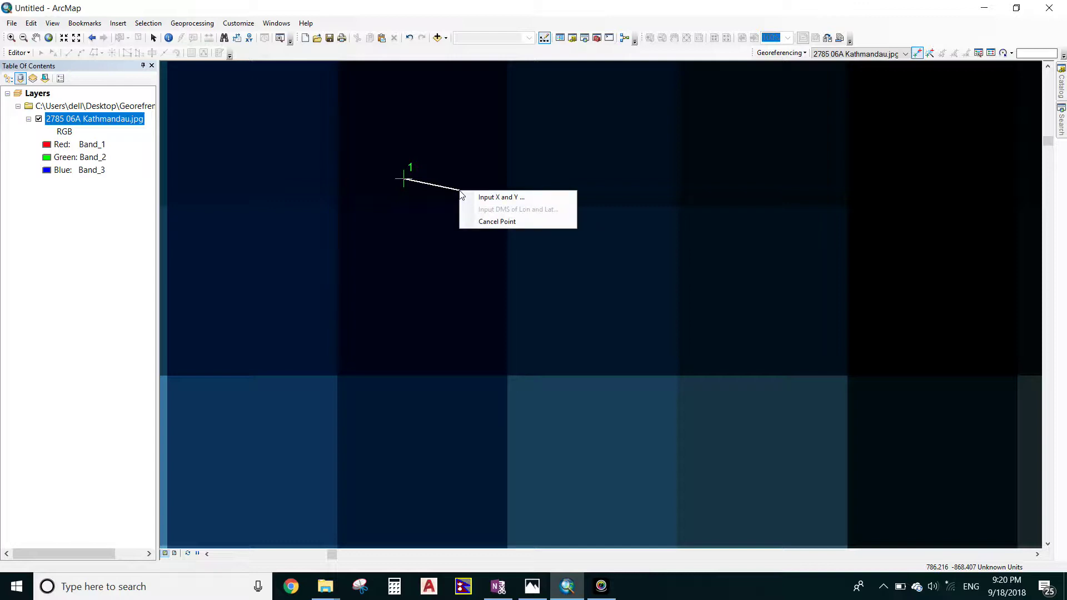
pyautogui.click(491, 197)
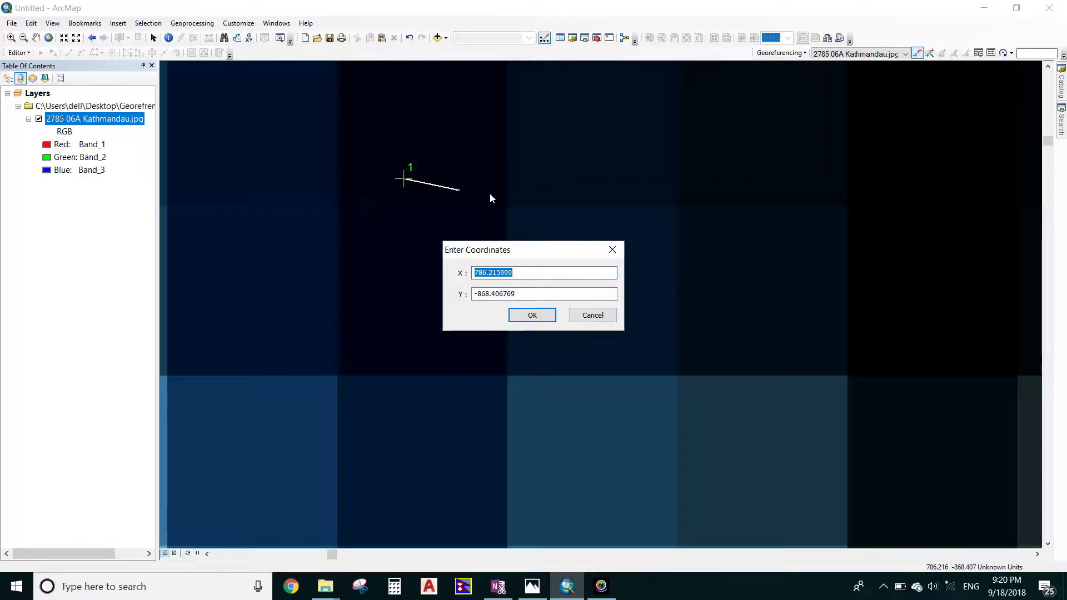
pyautogui.click(532, 586)
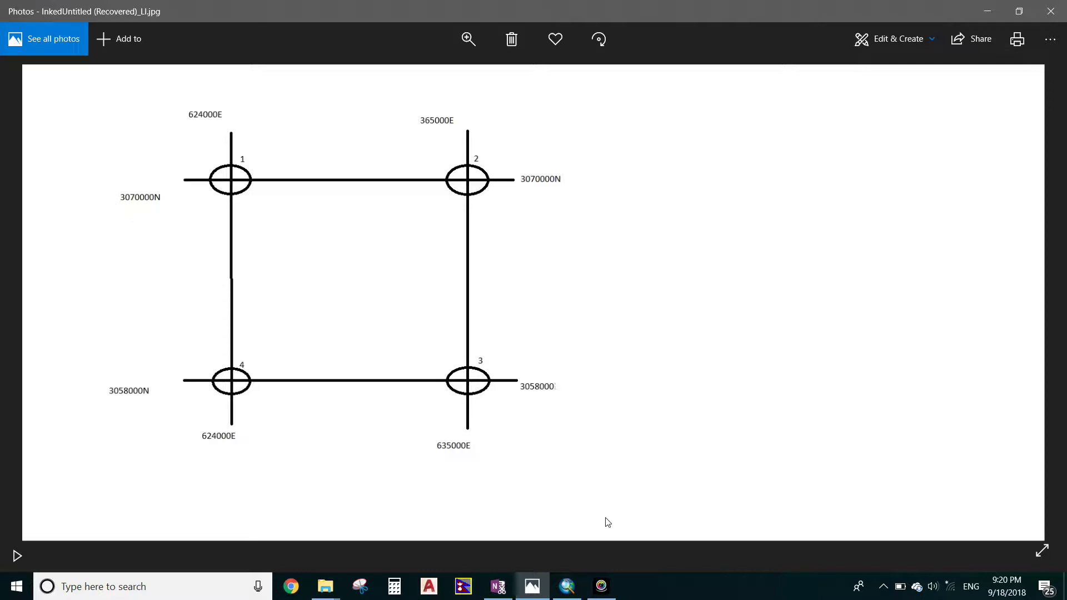
# Return to ArcMap after confirming point 1's coordinates 624000E, 3070000N in the sketch
pyautogui.click(567, 586)
# Enter X 624000 and Y 3070000 for control point 1 and apply them
pyautogui.press('BackSpace')
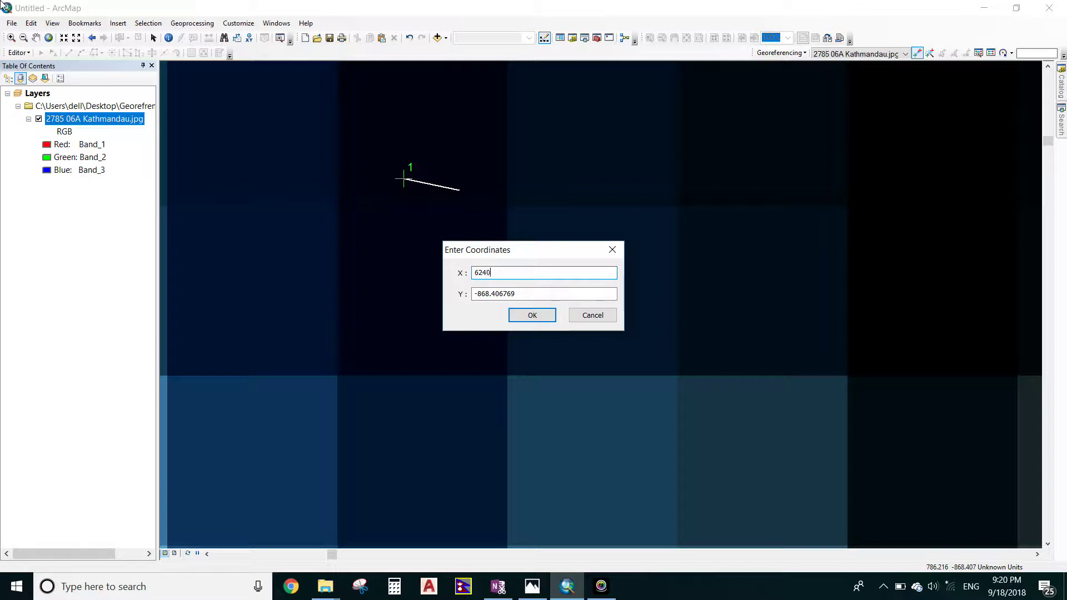
pyautogui.press('Tab')
pyautogui.write('307')
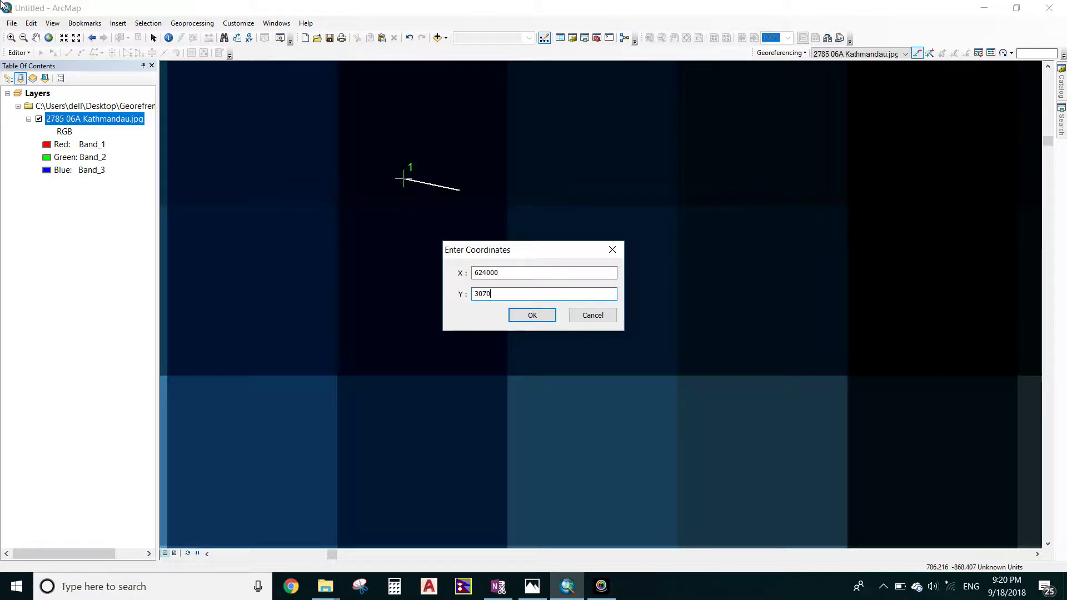
pyautogui.click(531, 315)
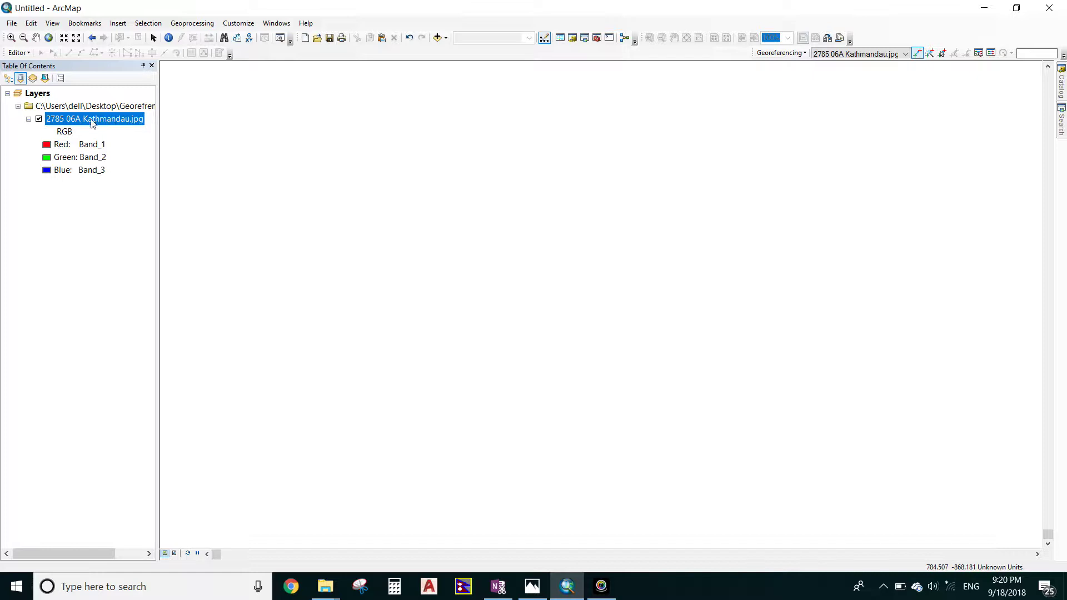
# Zoom to the whole Kathmandu layer, then magnify the sheet
pyautogui.rightClick(116, 124)
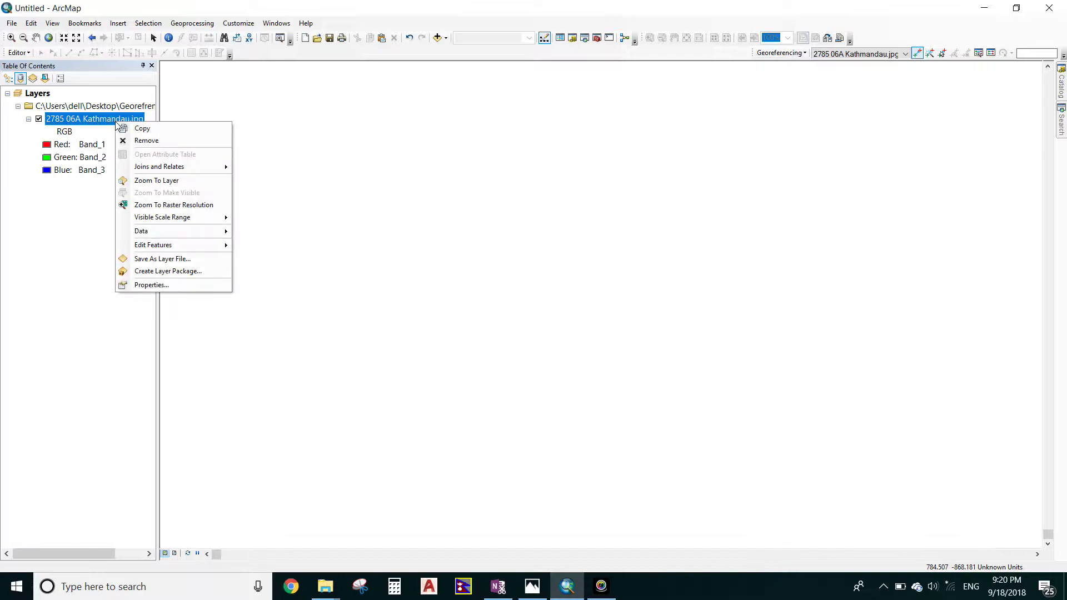
pyautogui.click(168, 178)
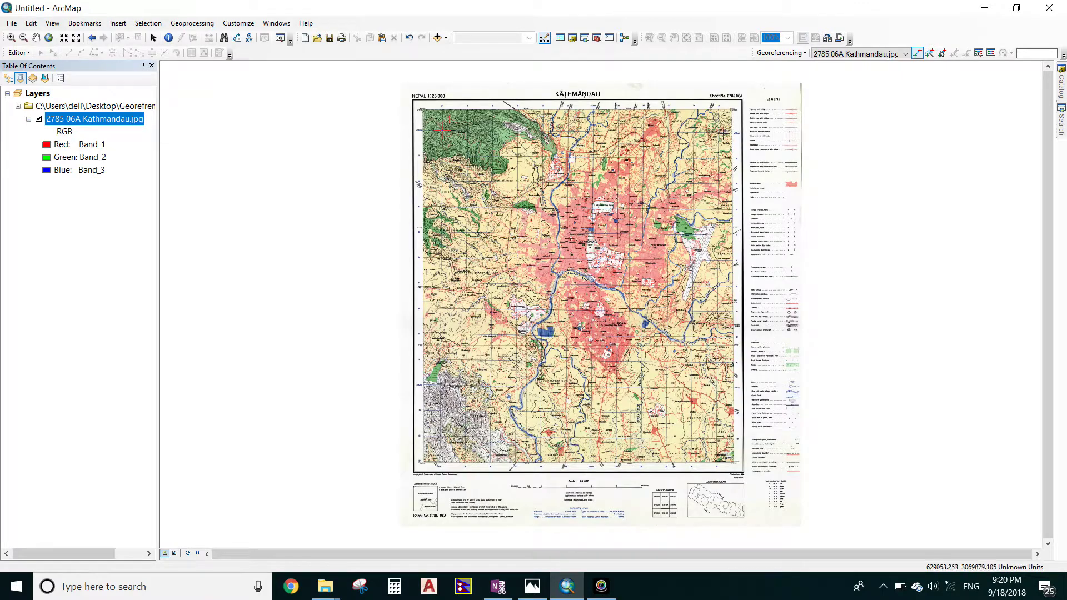
pyautogui.click(721, 123)
pyautogui.scroll(-4, 721, 123)
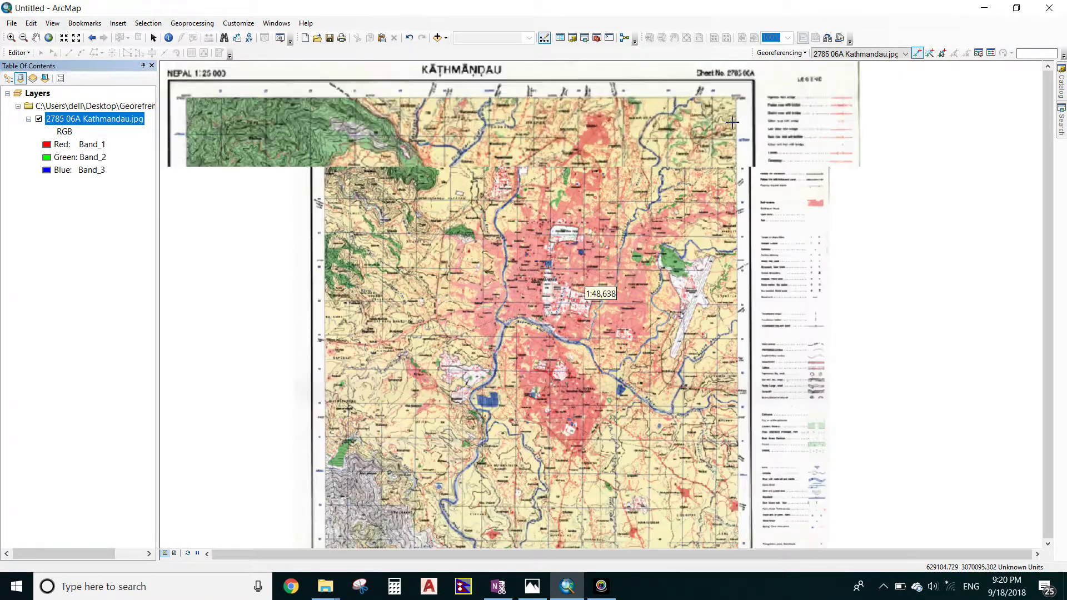
pyautogui.scroll(-2, 726, 131)
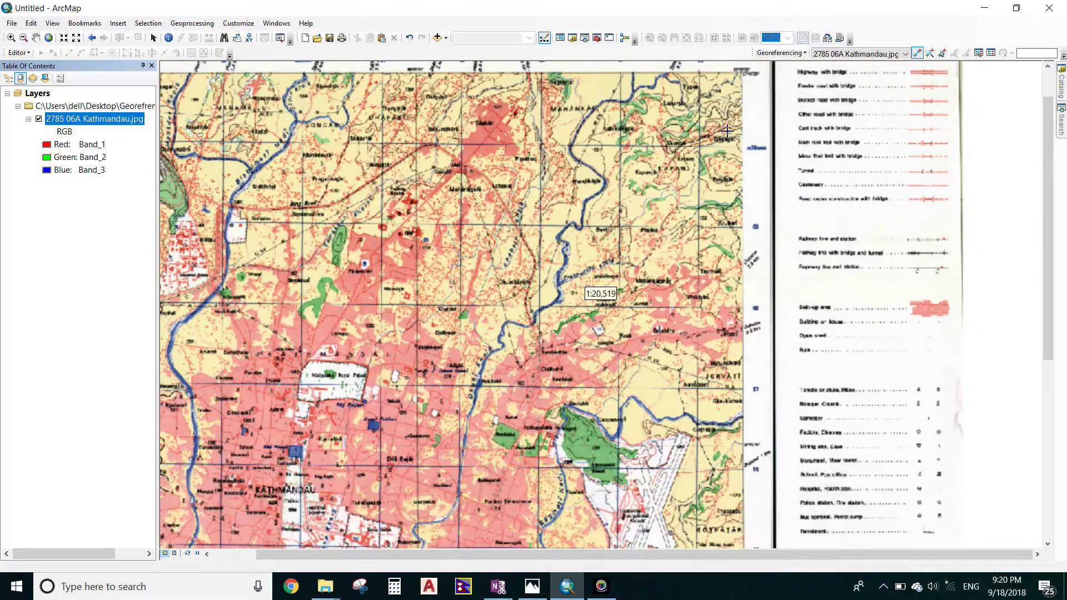
pyautogui.scroll(-2, 720, 133)
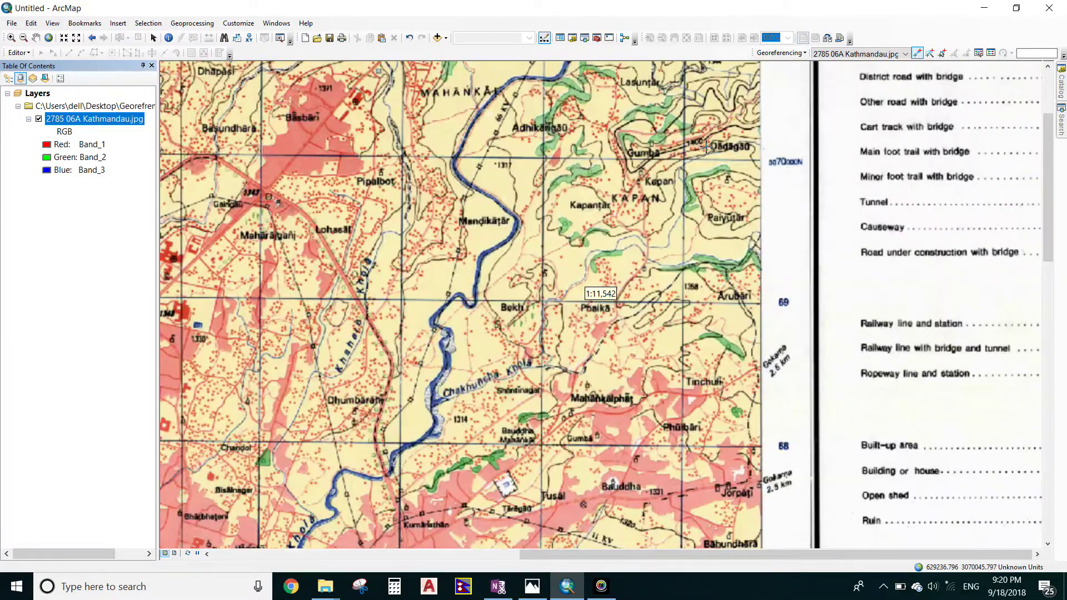
pyautogui.scroll(-2, 696, 149)
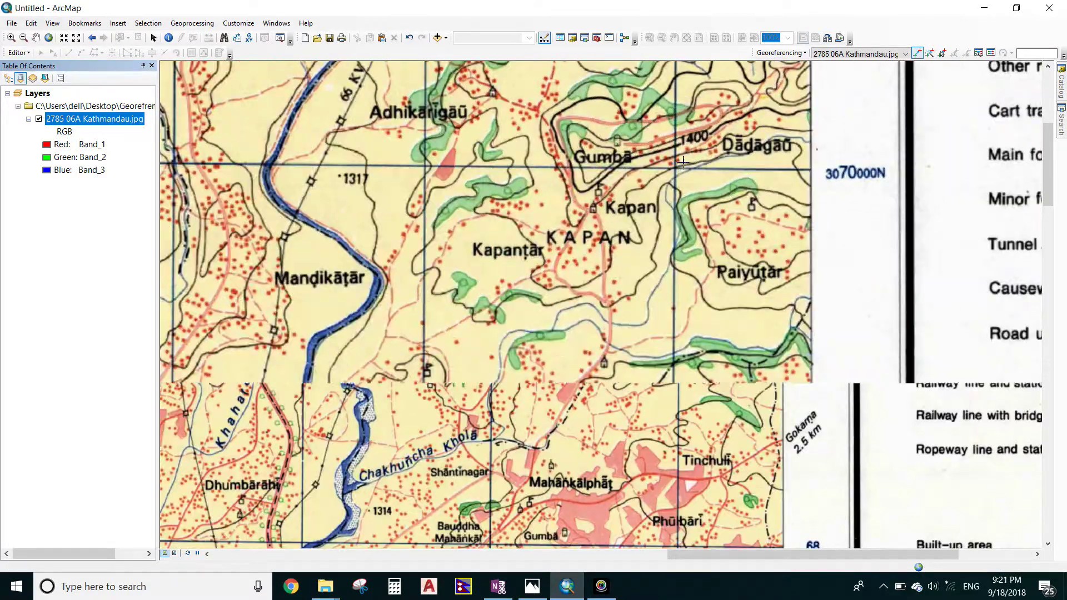
# Close in on the 35 easting / 3070000N grid intersection near Dādāgaũ, top-right
pyautogui.moveTo(686, 164); pyautogui.dragTo(552, 395)
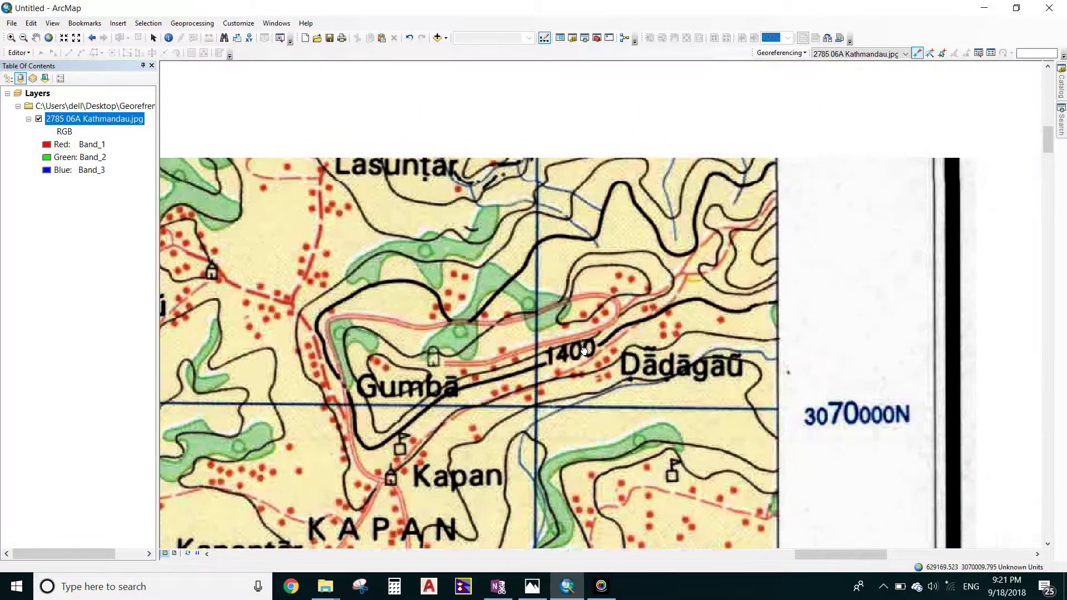
pyautogui.moveTo(613, 293); pyautogui.dragTo(579, 383)
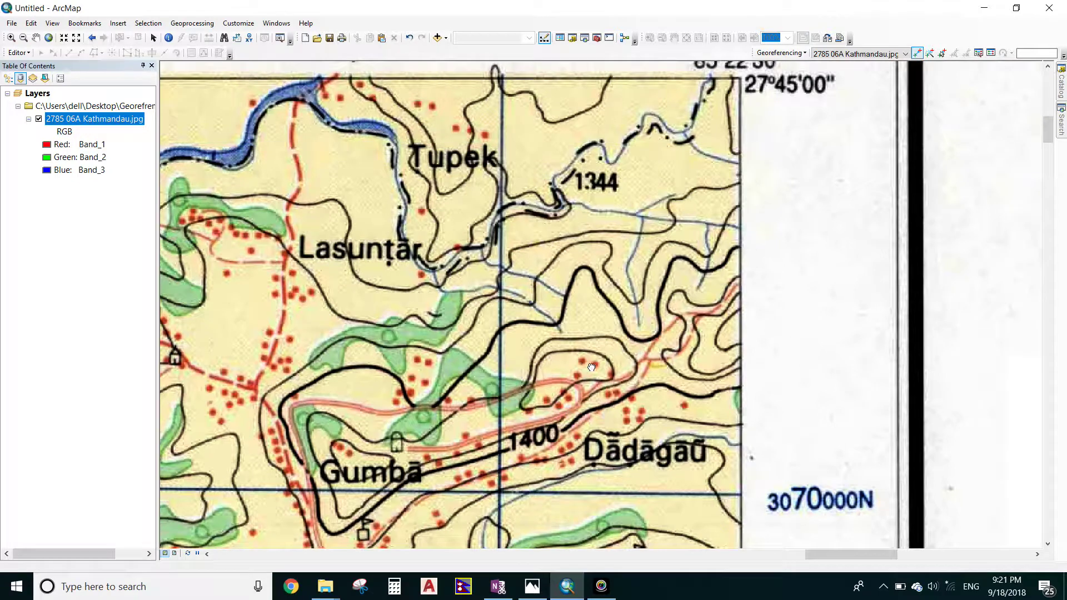
pyautogui.moveTo(727, 80); pyautogui.dragTo(725, 140)
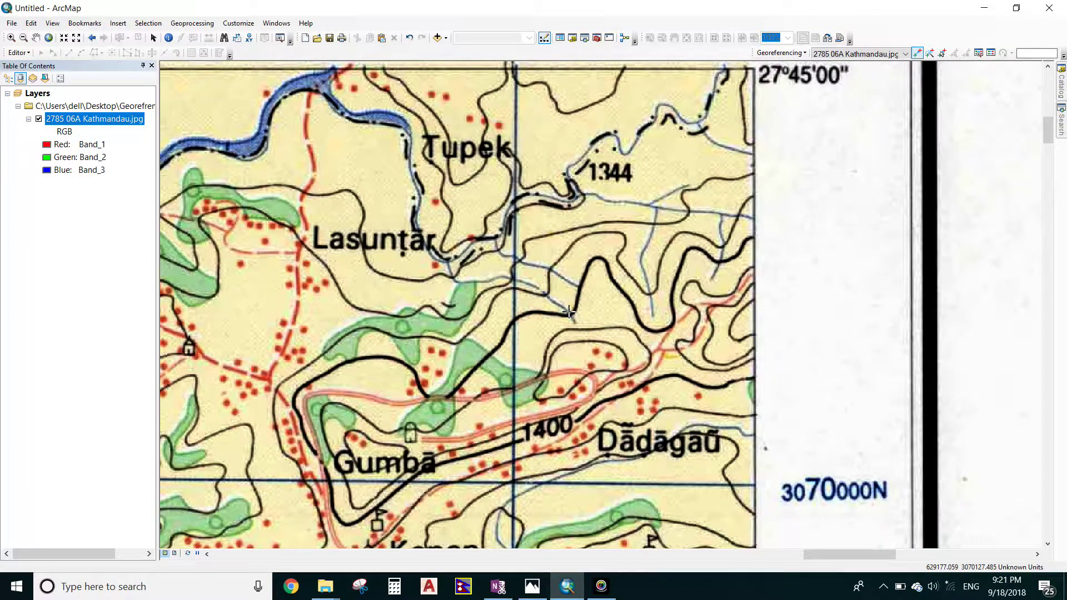
pyautogui.scroll(-2, 569, 313)
pyautogui.scroll(2, 569, 312)
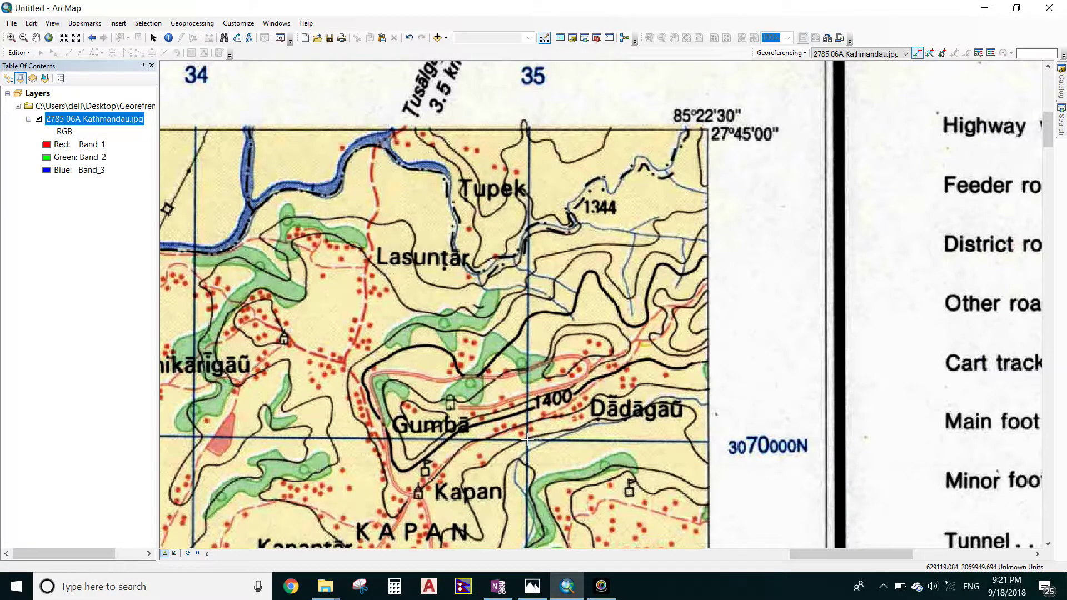
pyautogui.scroll(-5, 527, 439)
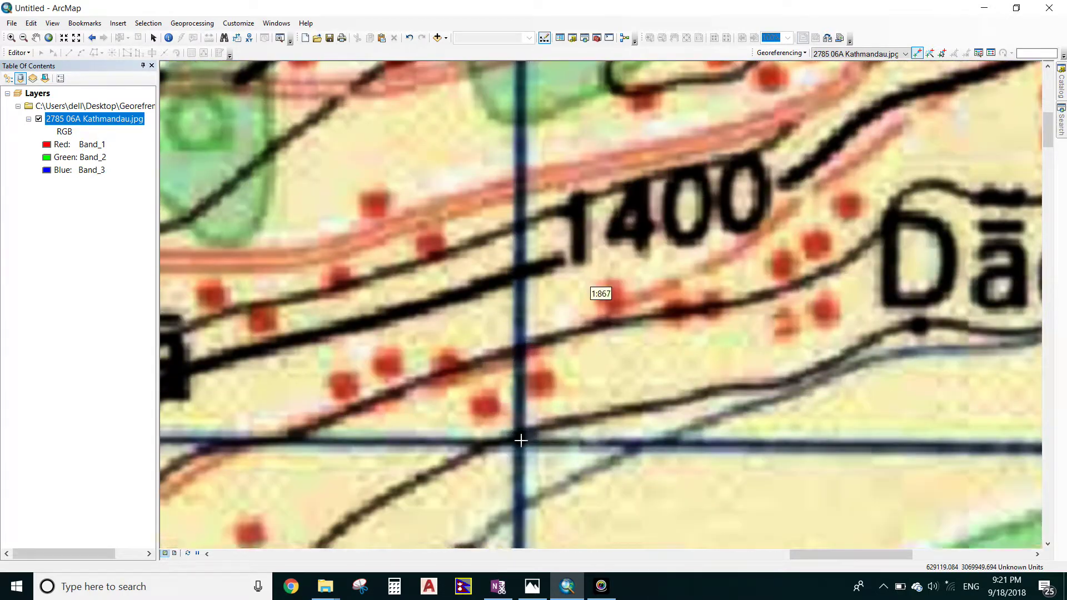
pyautogui.scroll(-5, 521, 440)
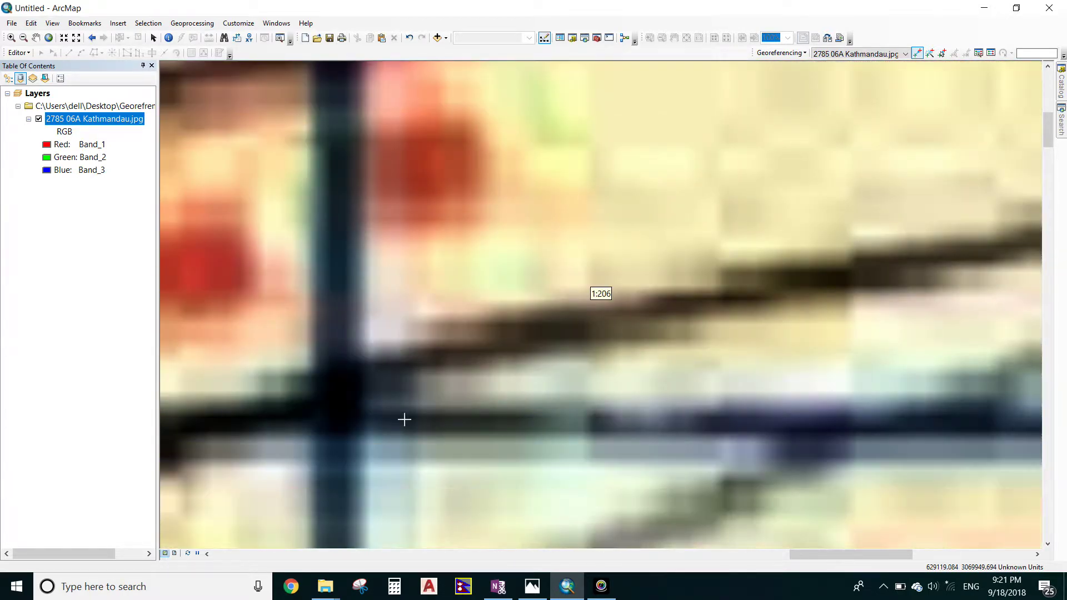
pyautogui.scroll(-3, 359, 413)
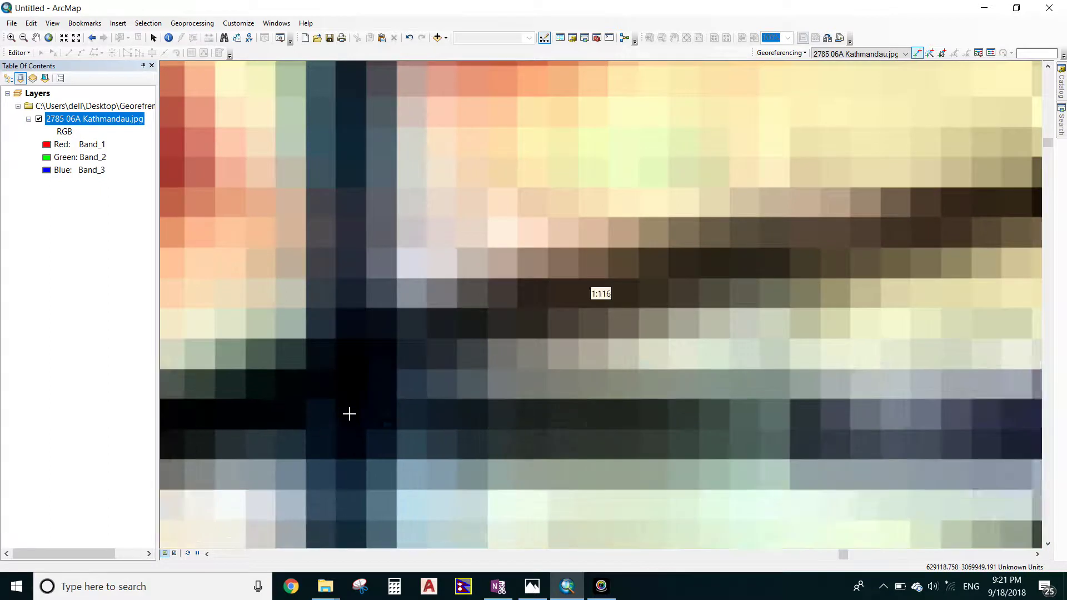
pyautogui.scroll(-1, 353, 397)
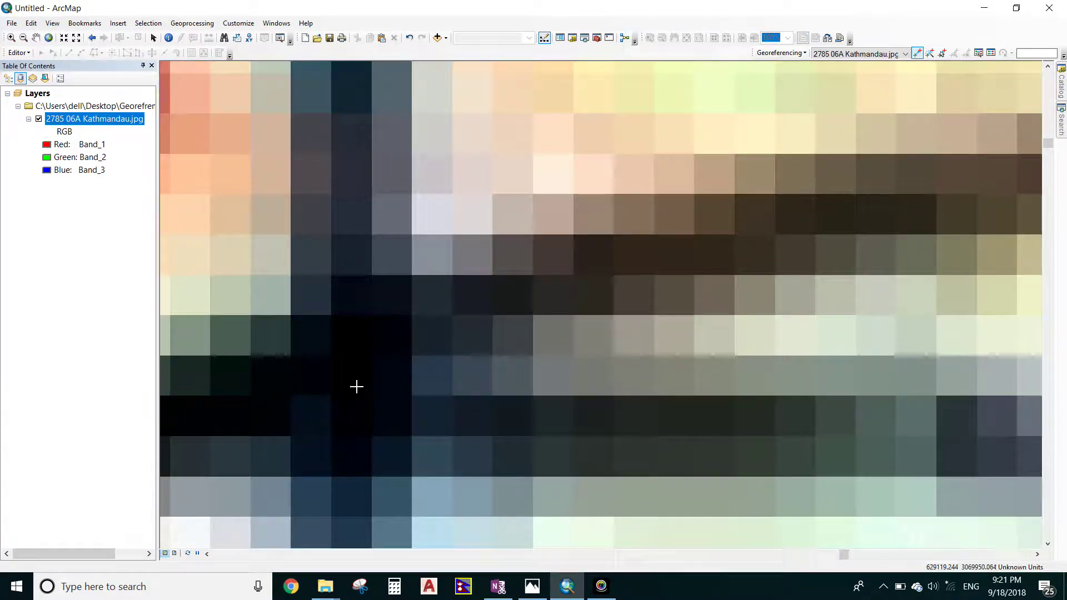
# Place control point 2 at 635000 E, 3070000 N, then zoom to the full layer
pyautogui.click(356, 387)
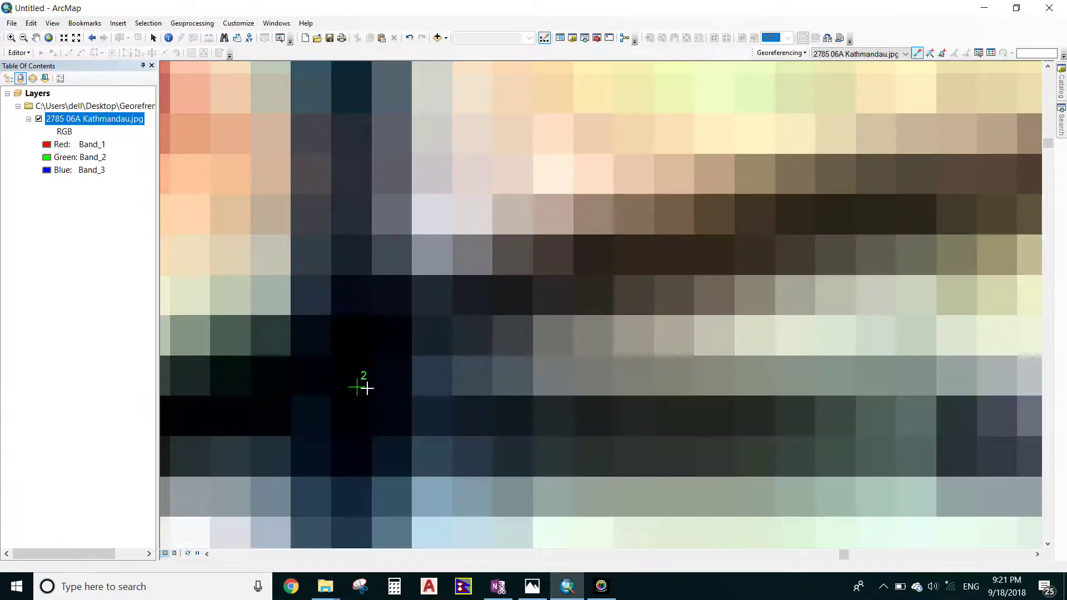
pyautogui.rightClick(391, 406)
pyautogui.click(437, 413)
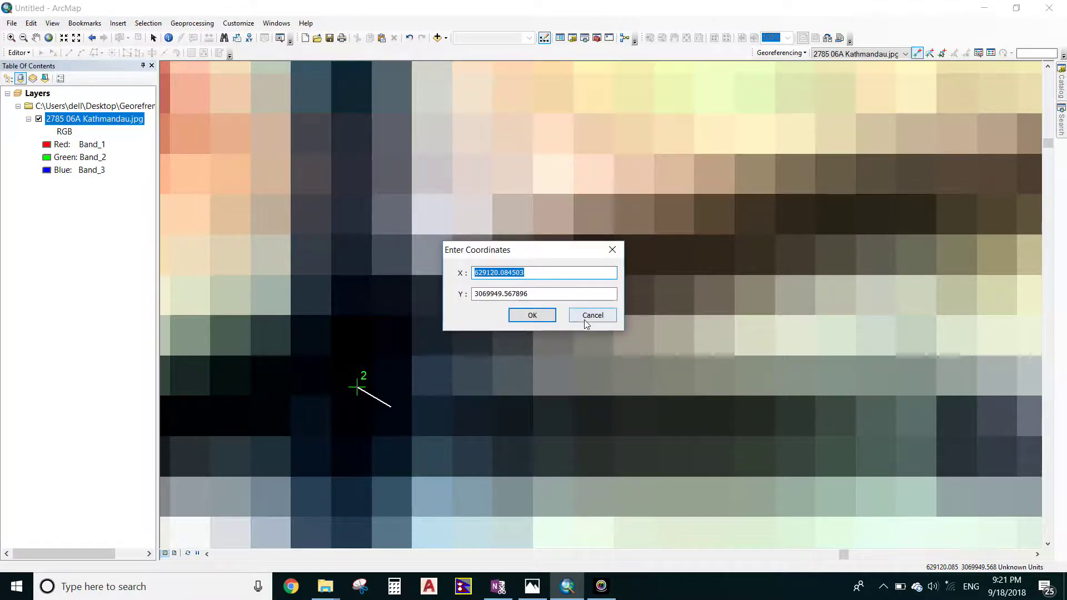
pyautogui.press('BackSpace')
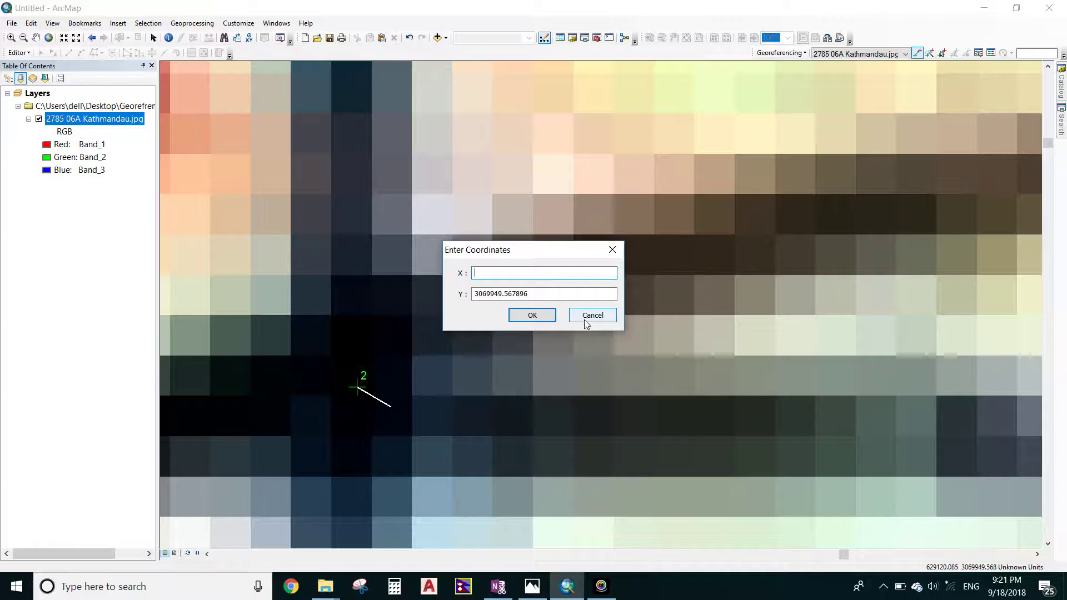
pyautogui.write('635000')
pyautogui.press('Tab')
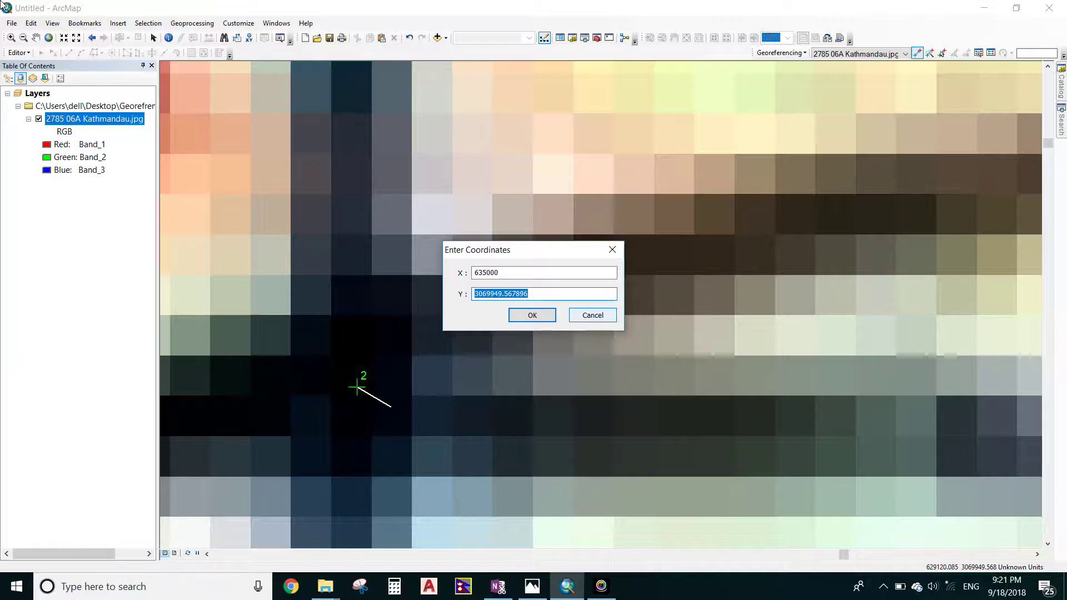
pyautogui.write('3070000')
pyautogui.click(534, 314)
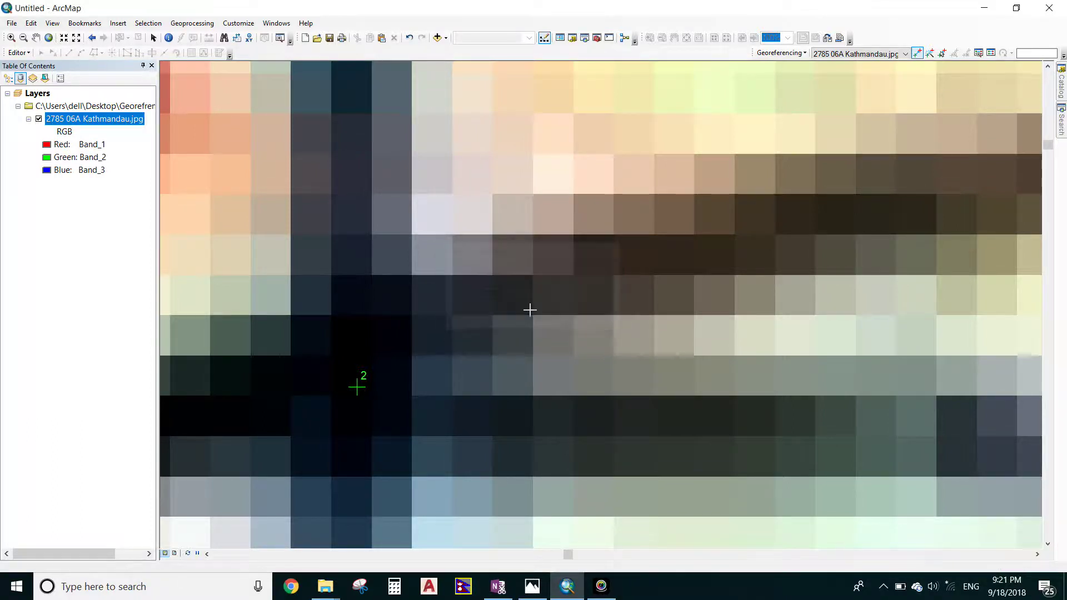
pyautogui.rightClick(109, 121)
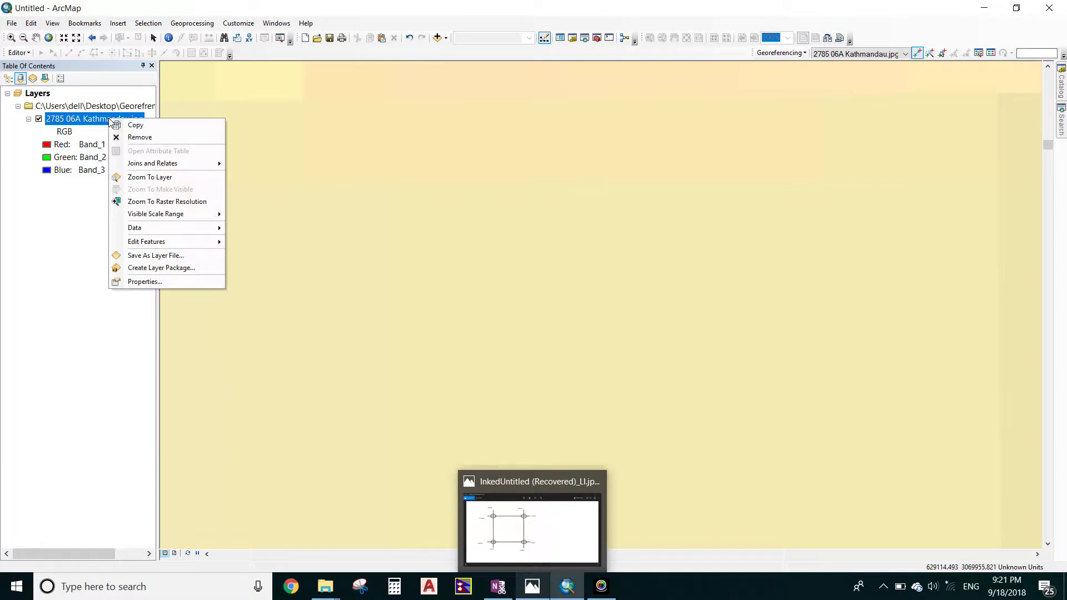
pyautogui.click(178, 176)
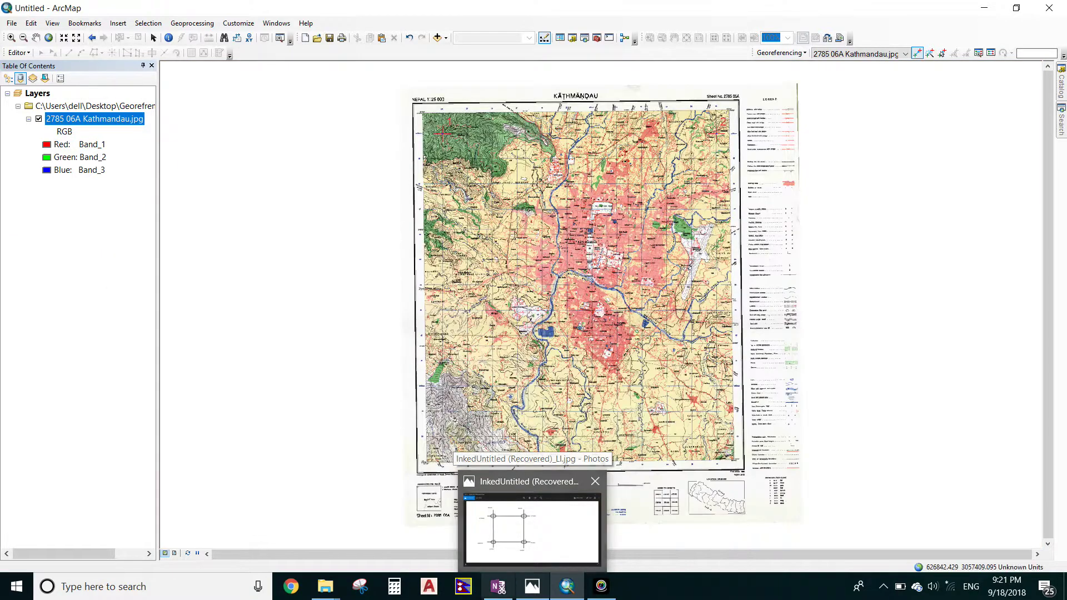
pyautogui.click(526, 590)
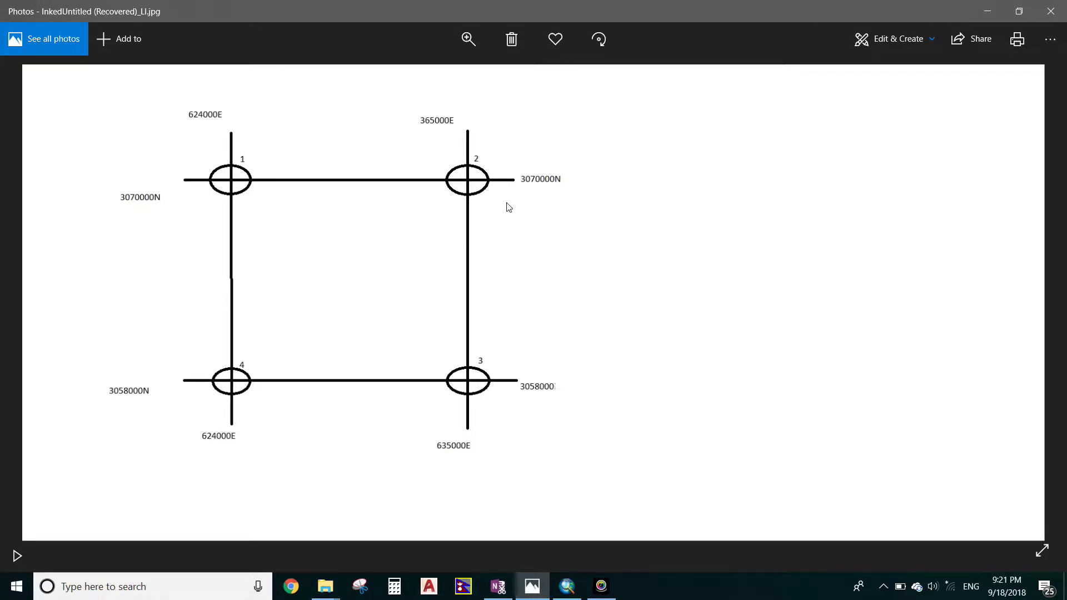
pyautogui.click(988, 12)
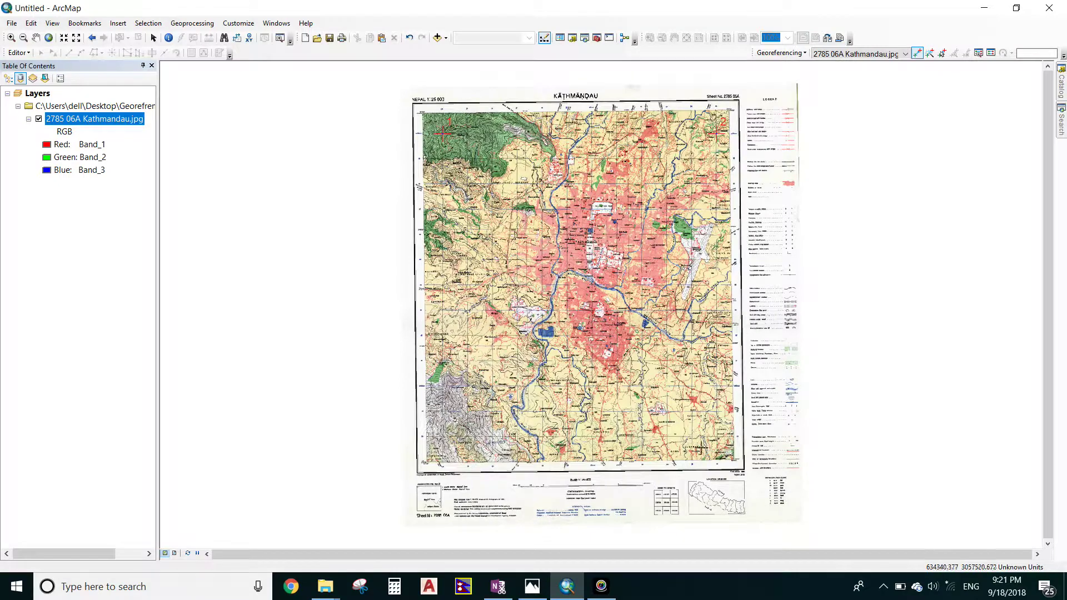
# Zoom to the grid intersection near Simthali and place control point 3 there
pyautogui.scroll(5, 722, 427)
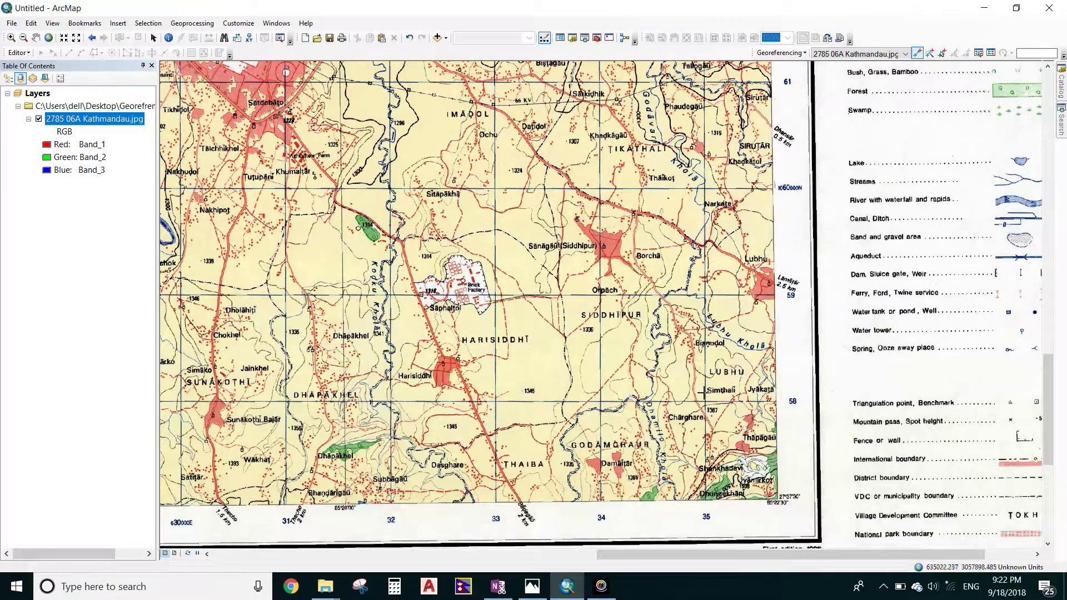
pyautogui.scroll(3, 706, 405)
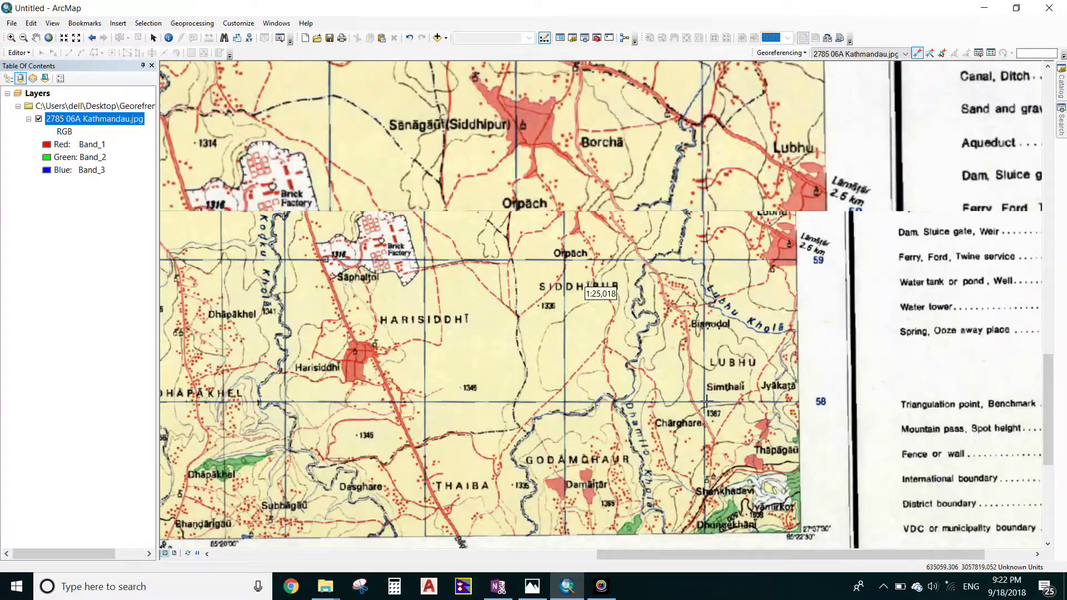
pyautogui.scroll(5, 706, 405)
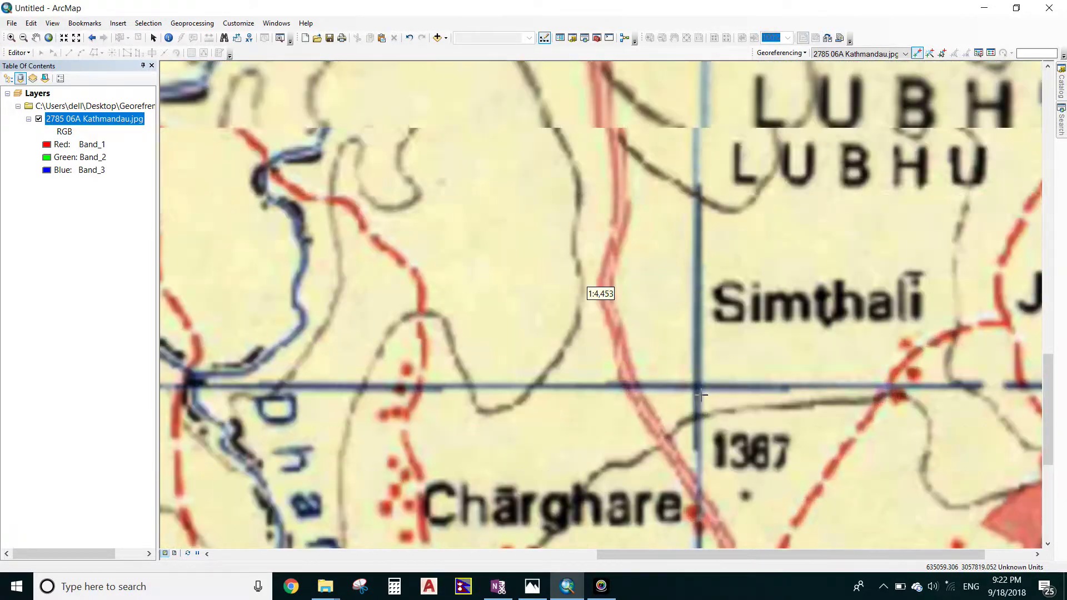
pyautogui.scroll(2, 704, 391)
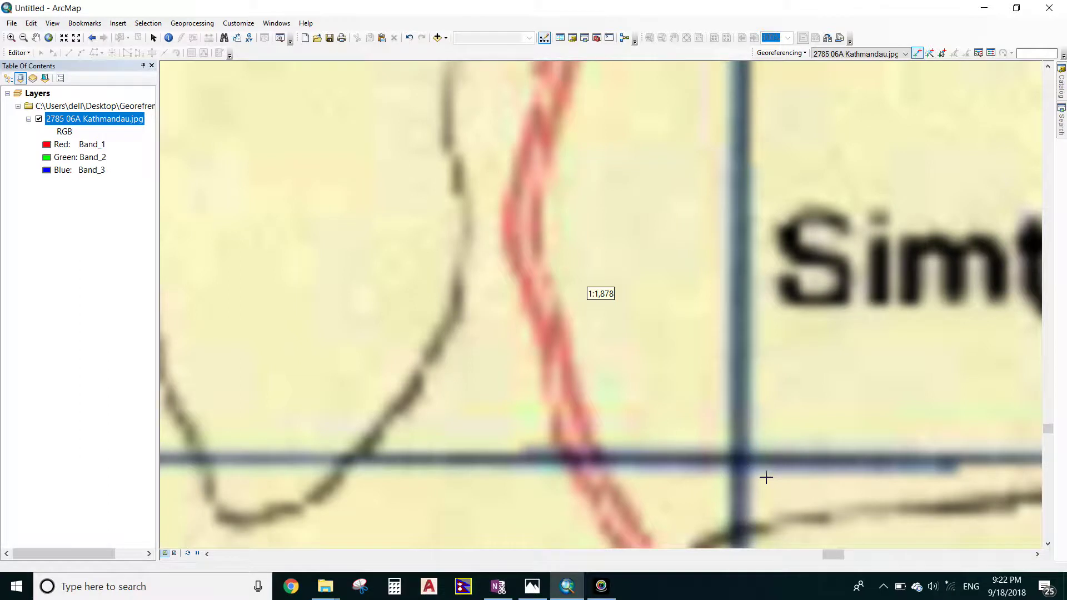
pyautogui.scroll(-2, 766, 477)
pyautogui.moveTo(766, 477); pyautogui.dragTo(659, 330)
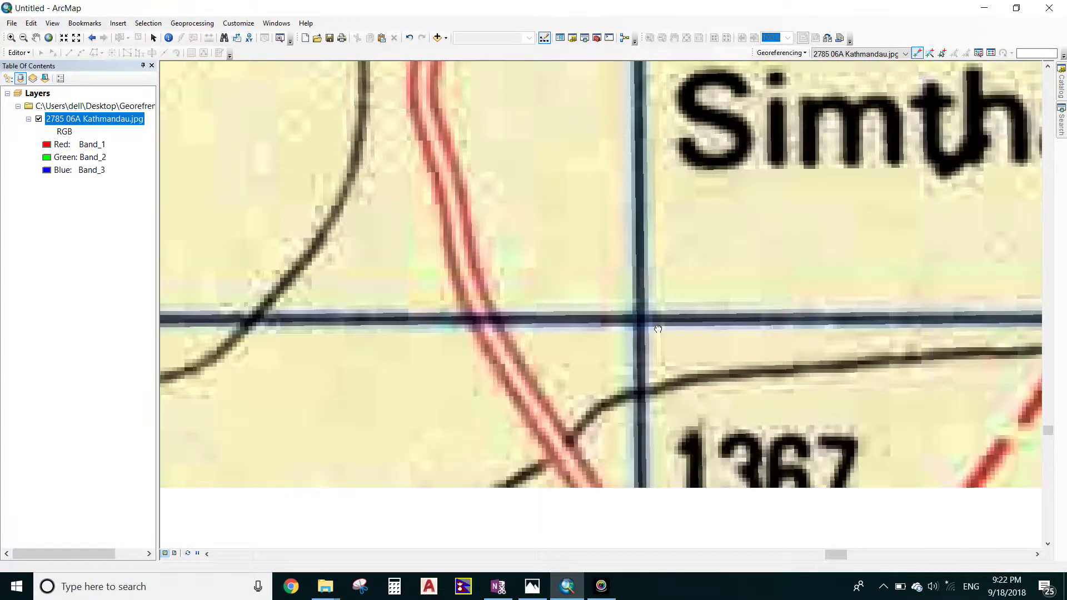
pyautogui.scroll(2, 656, 327)
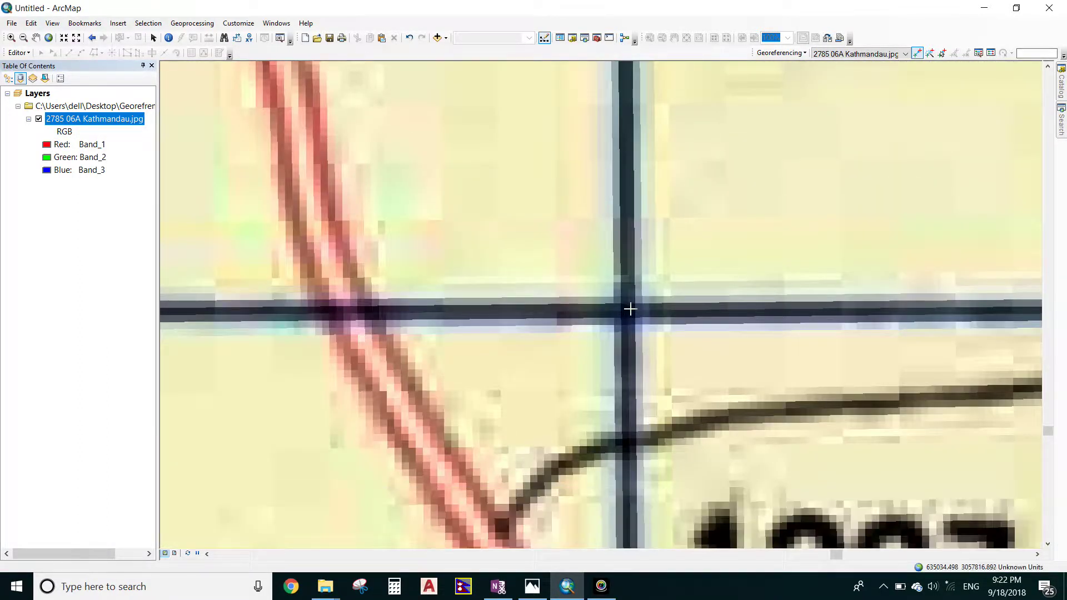
pyautogui.click(630, 311)
# Enter X 635000 and Y 3058000 for control point 3 and confirm
pyautogui.rightClick(648, 312)
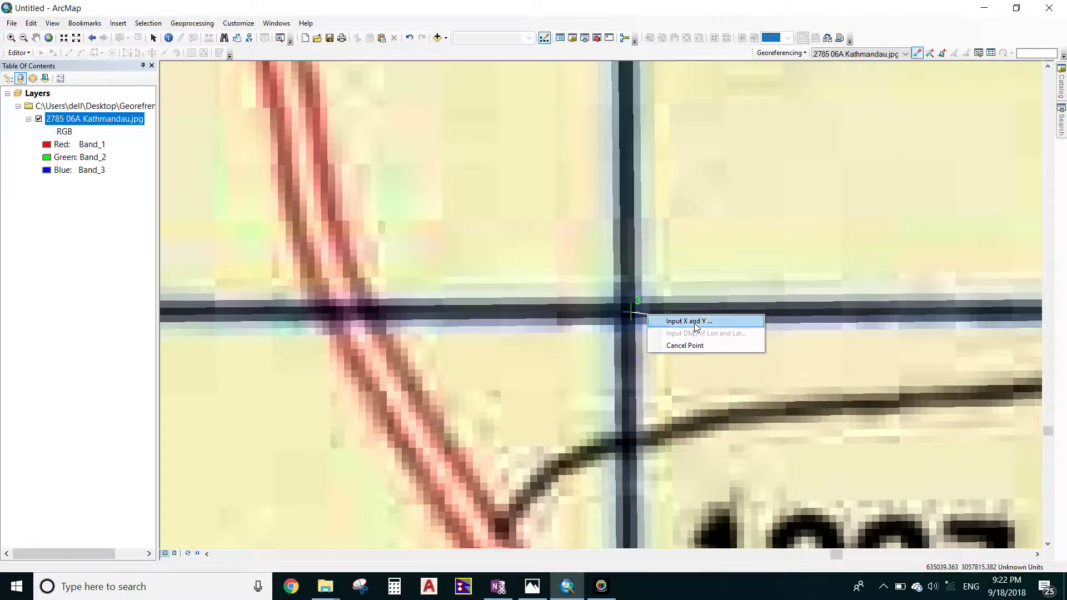
pyautogui.click(695, 321)
pyautogui.press('BackSpace')
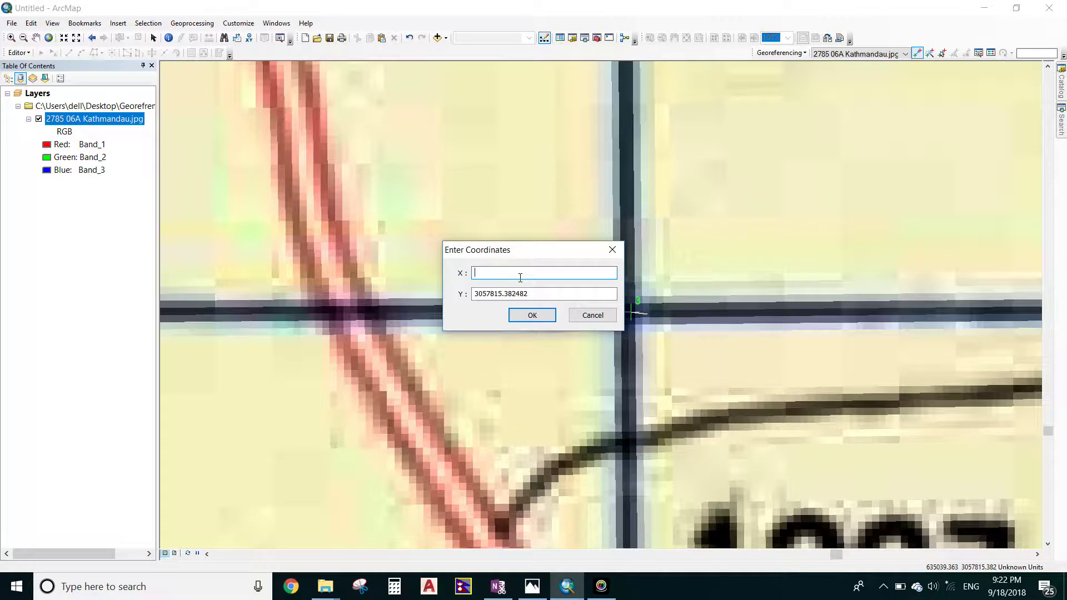
pyautogui.write('635000')
pyautogui.press('Tab')
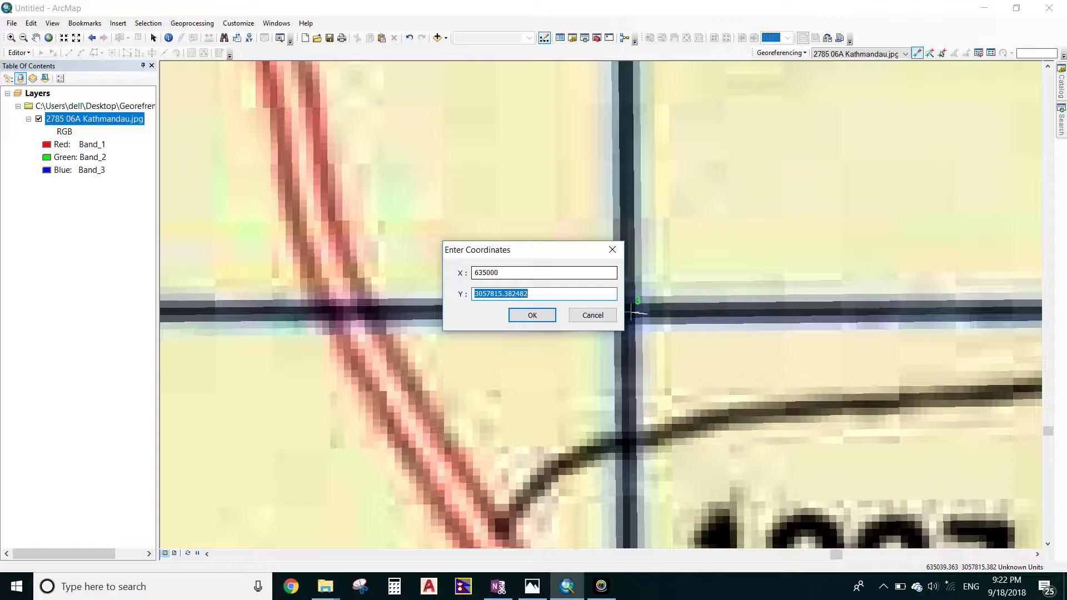
pyautogui.write('3058000')
pyautogui.click(526, 318)
# Zoom from the full sheet to the lower-left 24/58 grid crossing and place control point 4
pyautogui.rightClick(95, 123)
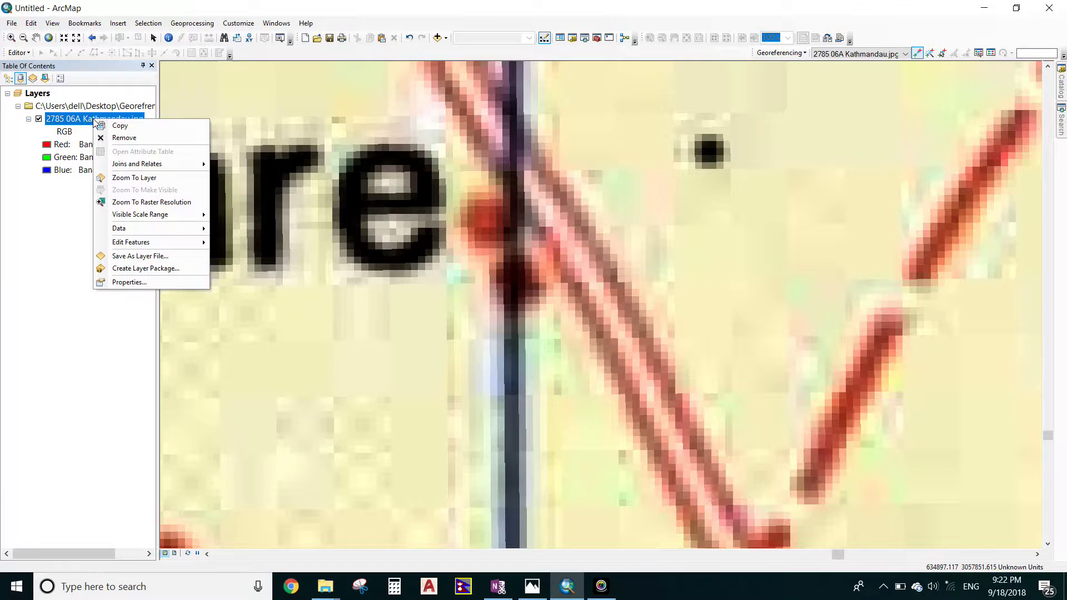
pyautogui.click(138, 178)
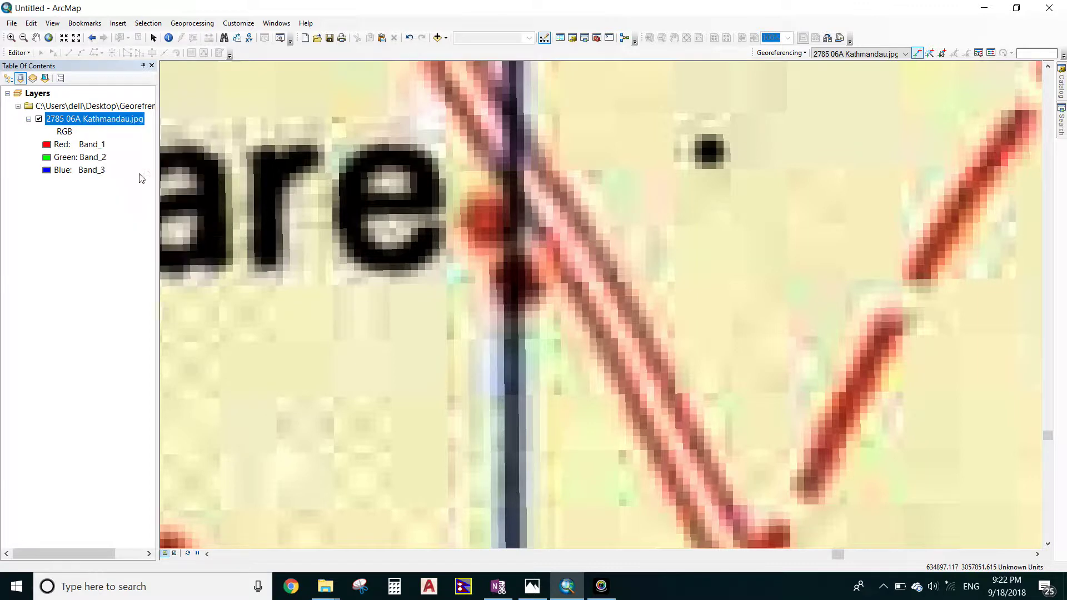
pyautogui.scroll(-2, 437, 450)
pyautogui.scroll(-5, 437, 450)
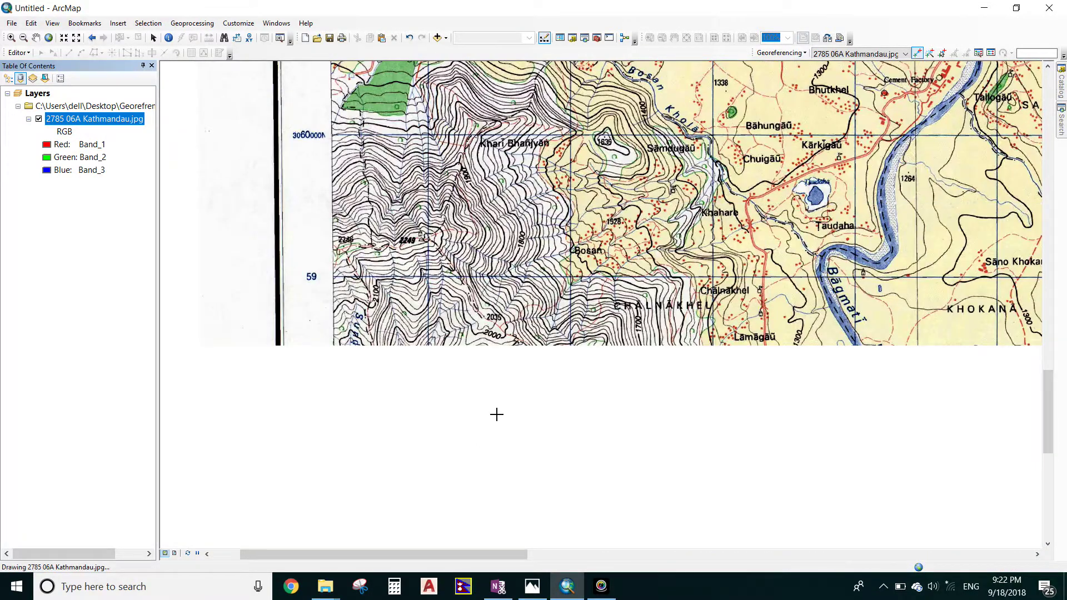
pyautogui.moveTo(496, 414); pyautogui.dragTo(524, 278)
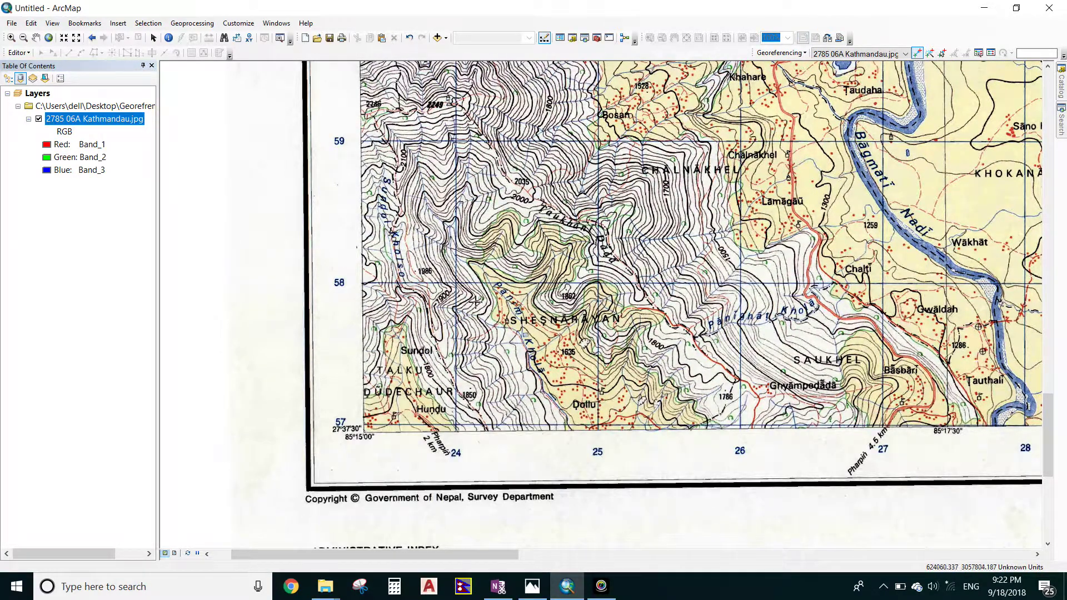
pyautogui.scroll(-6, 459, 286)
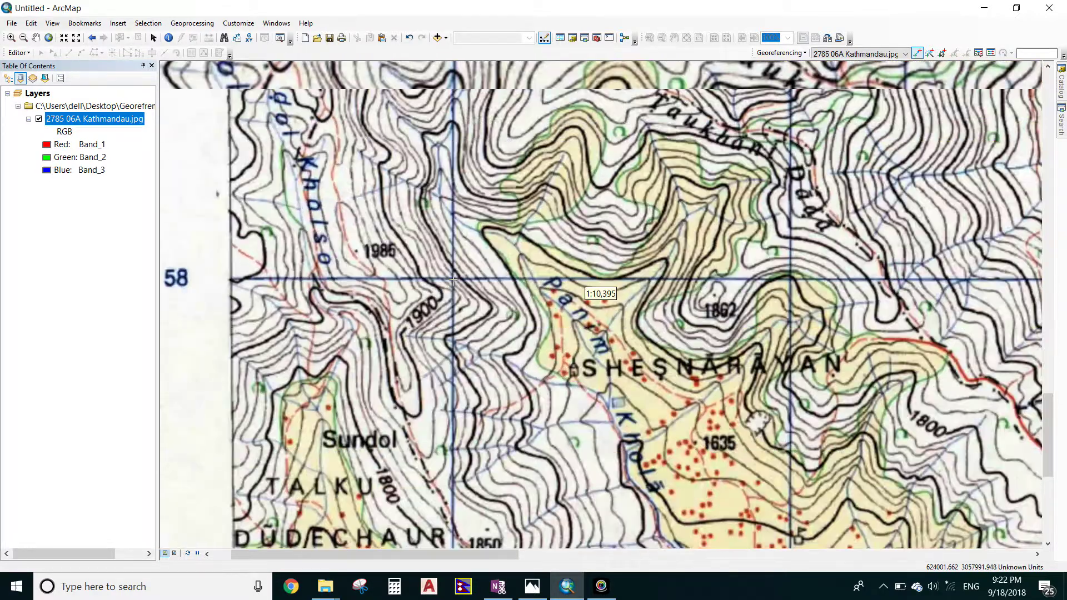
pyautogui.scroll(-5, 459, 288)
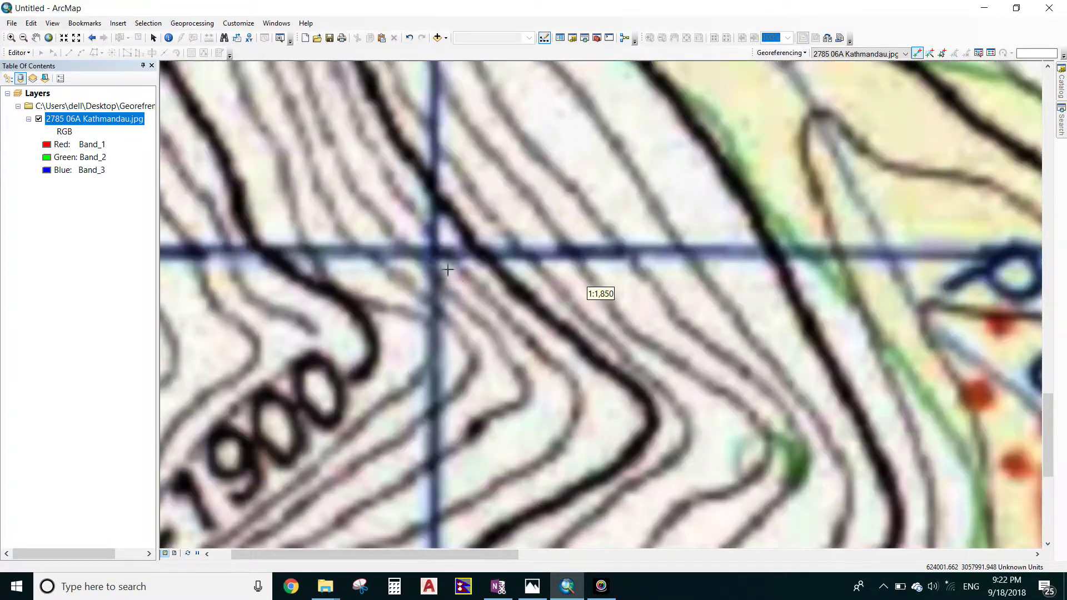
pyautogui.scroll(-6, 438, 254)
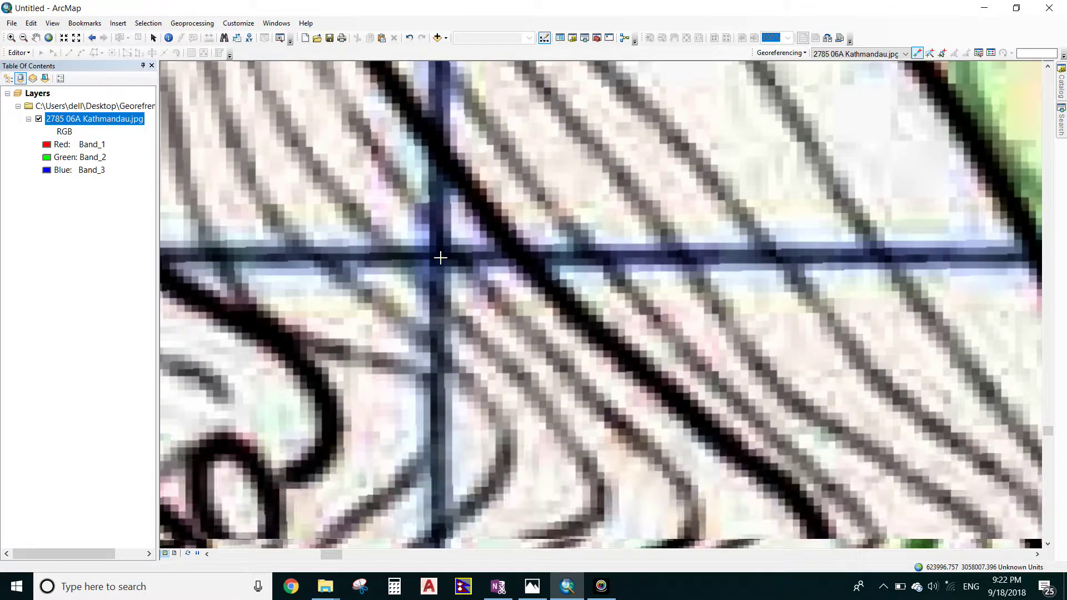
pyautogui.scroll(-6, 439, 256)
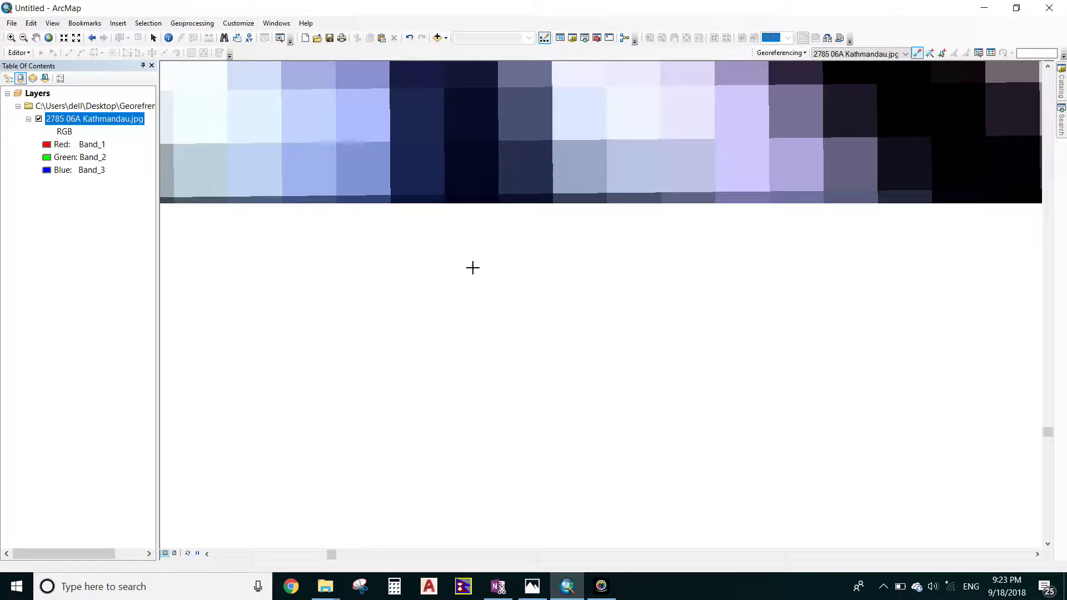
pyautogui.click(473, 268)
# Give control point 4 coordinates 624000, 3058000, then add an extra fifth link nearby
pyautogui.rightClick(510, 279)
pyautogui.click(570, 287)
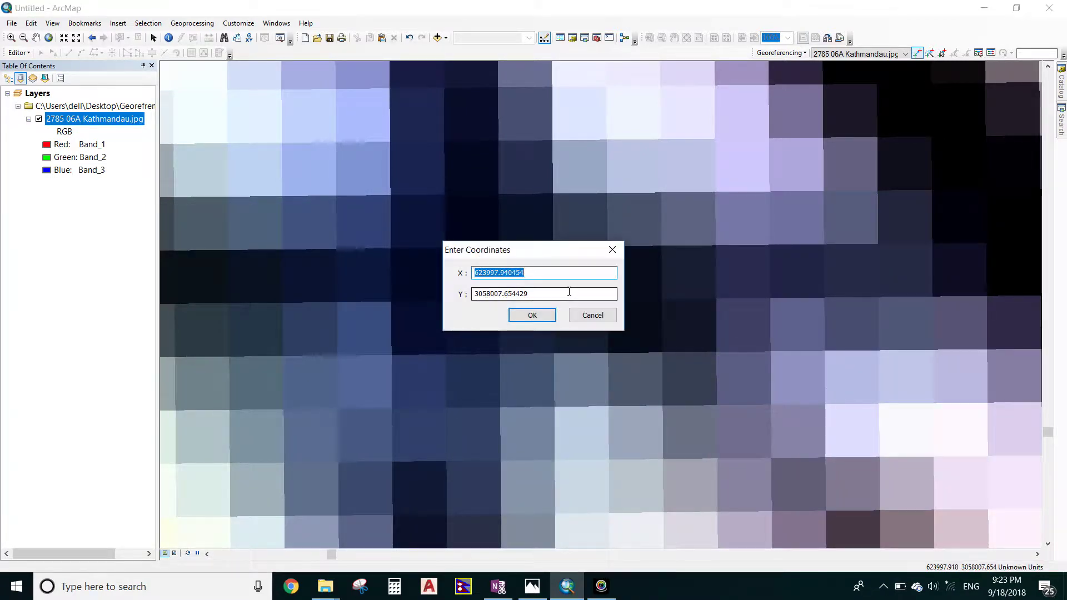
pyautogui.press('BackSpace')
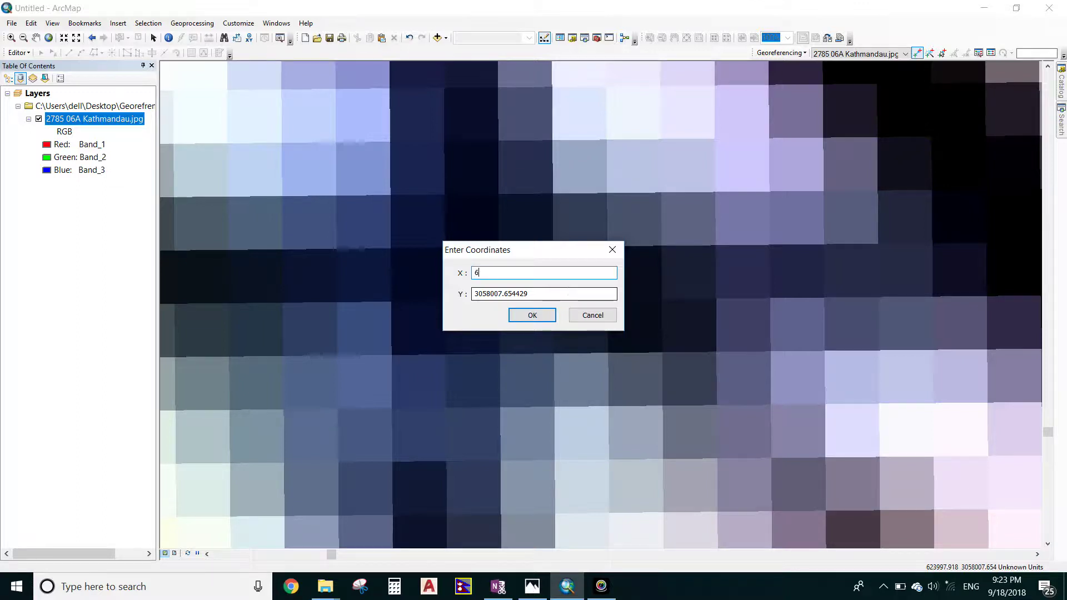
pyautogui.press('Tab')
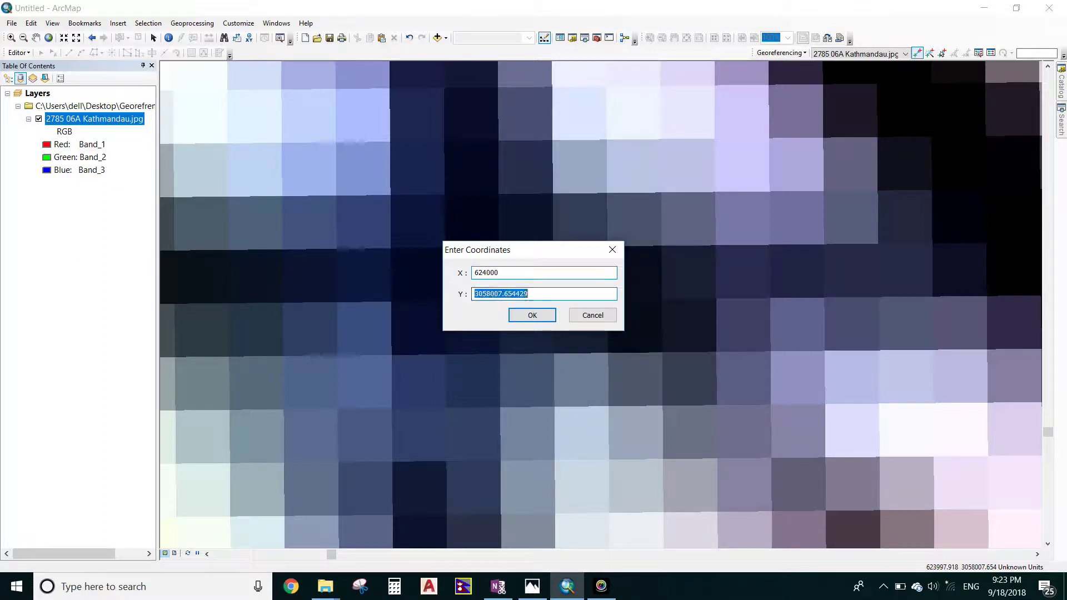
pyautogui.write('3058000')
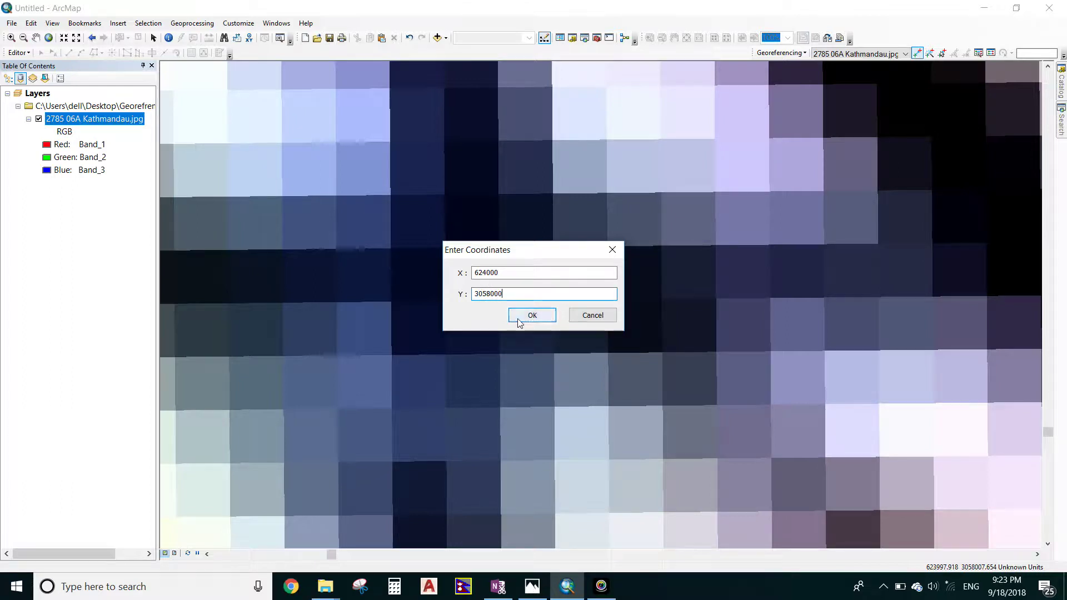
pyautogui.press('Return')
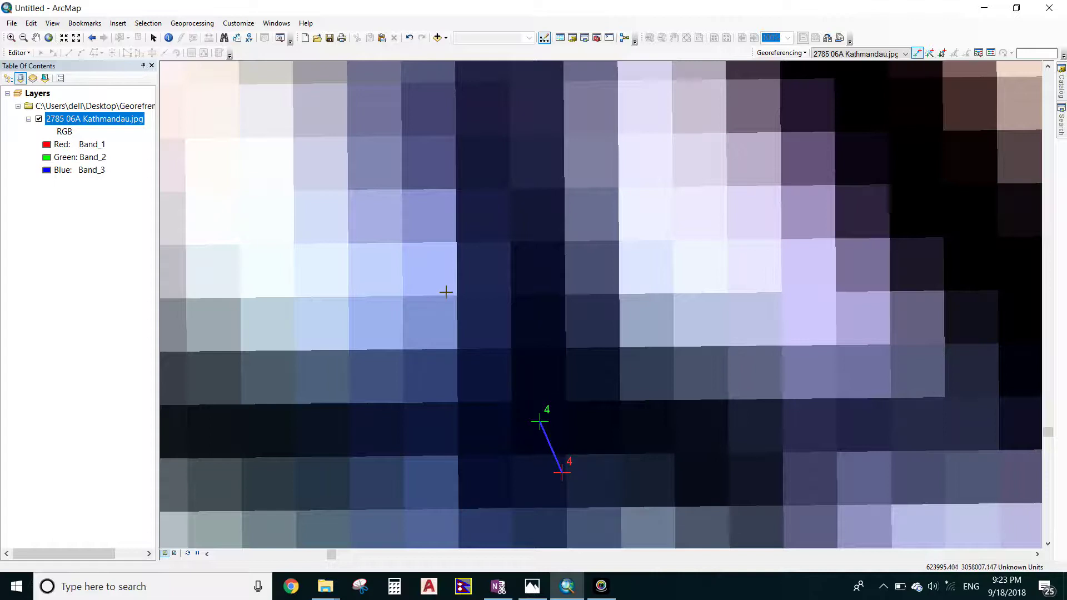
pyautogui.click(599, 185)
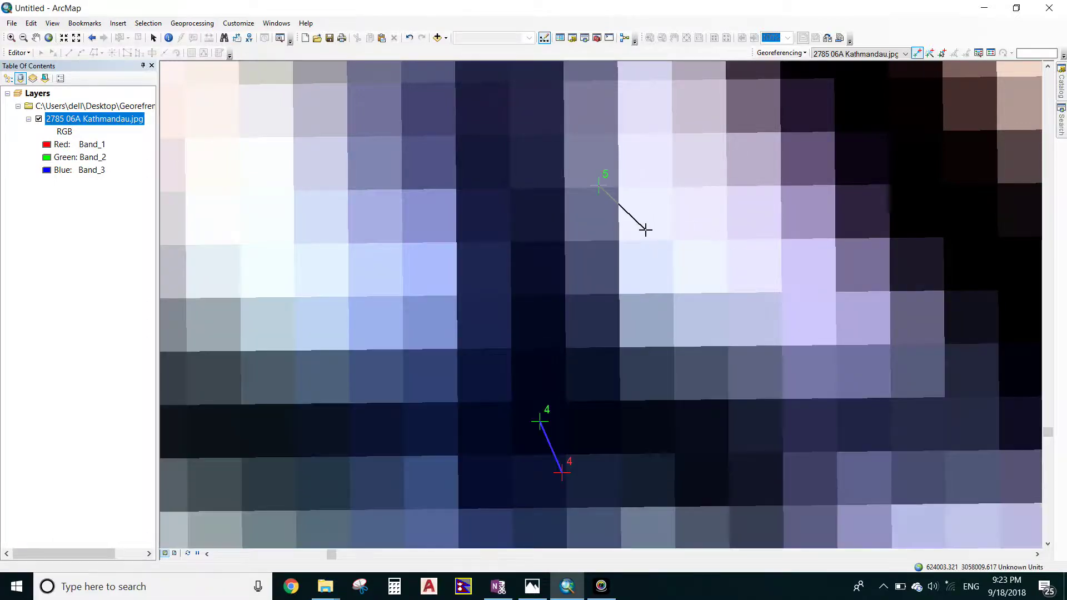
pyautogui.click(697, 200)
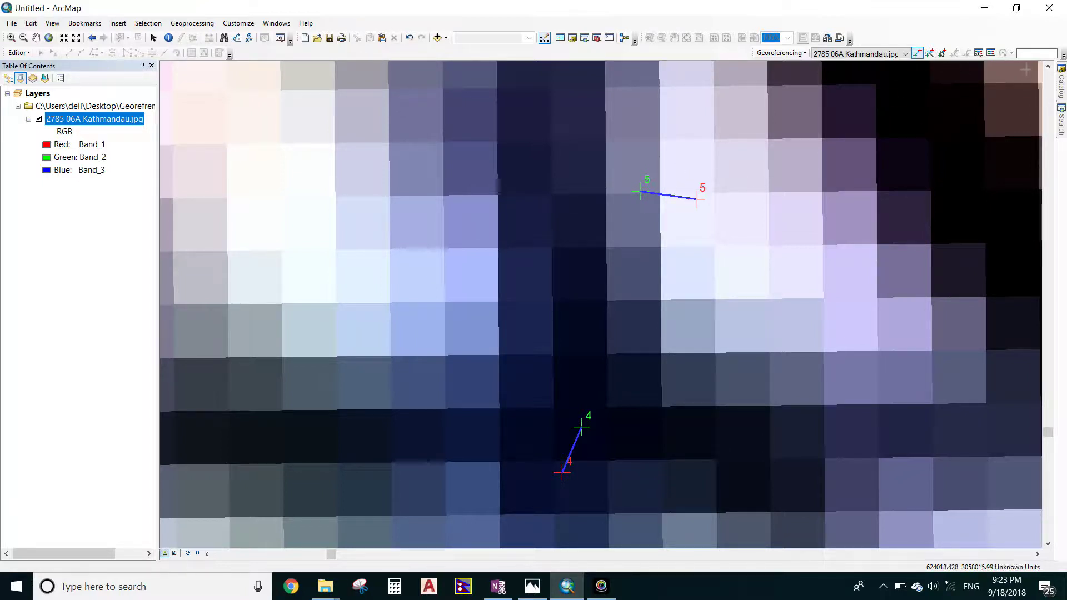
# Remove link 5 in the Link table, leaving four points with RMS 2.21912
pyautogui.click(991, 55)
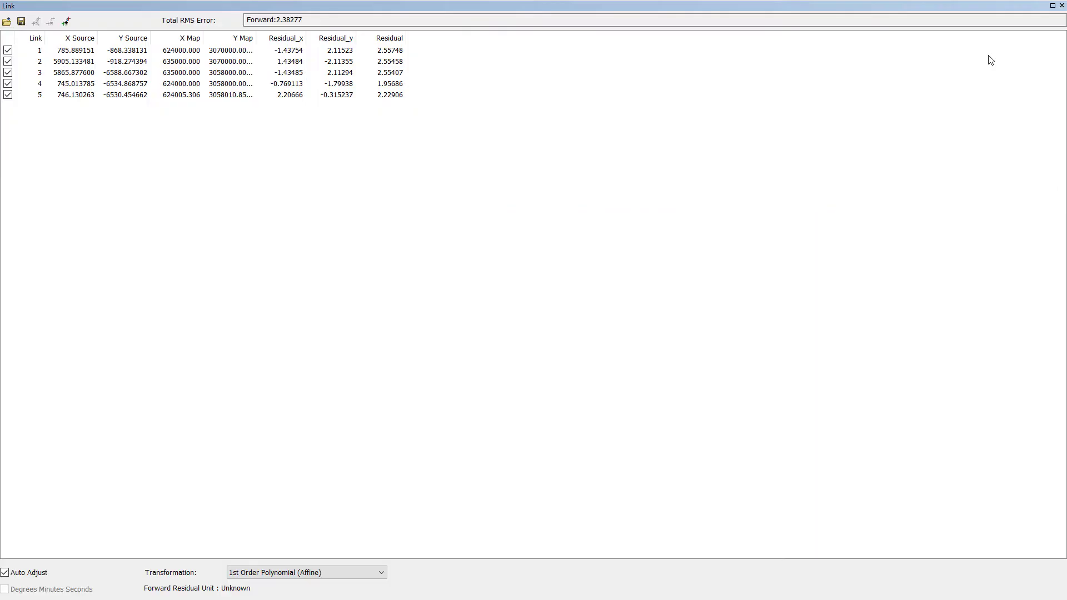
pyautogui.click(83, 97)
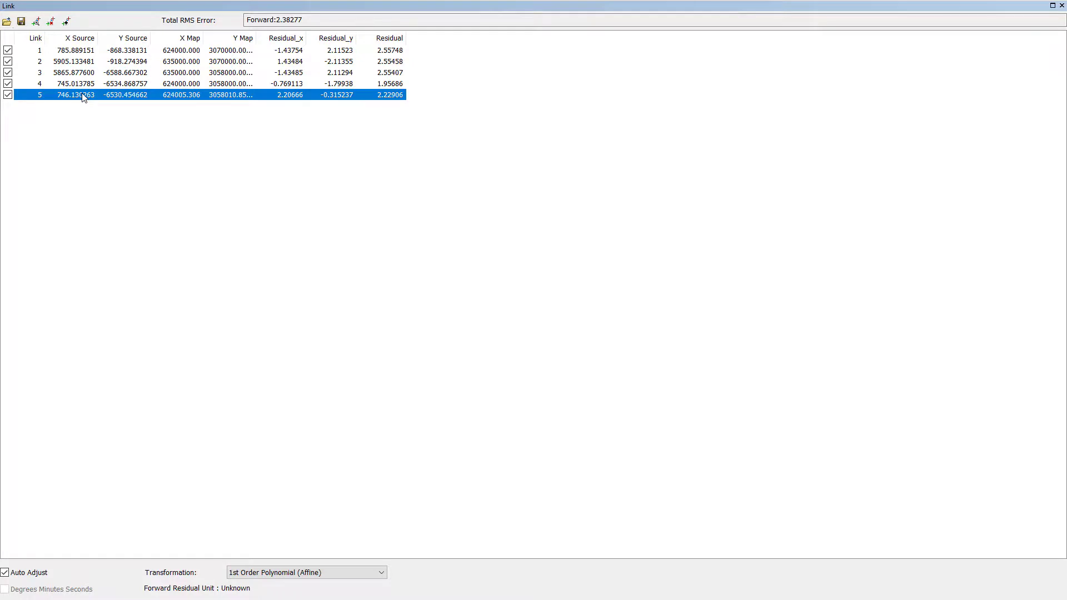
pyautogui.press('Delete')
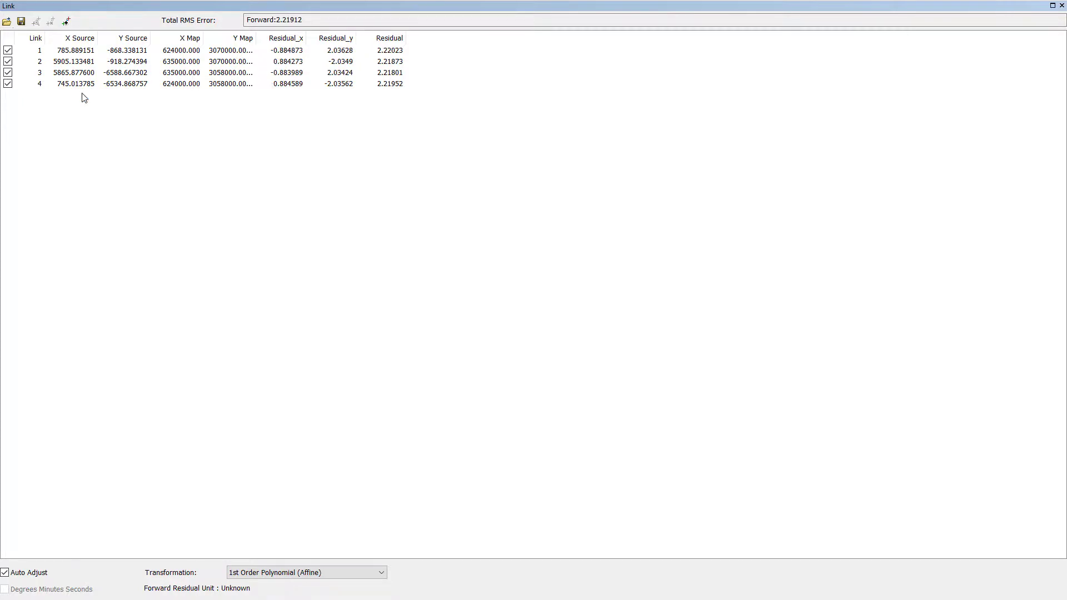
pyautogui.click(1062, 6)
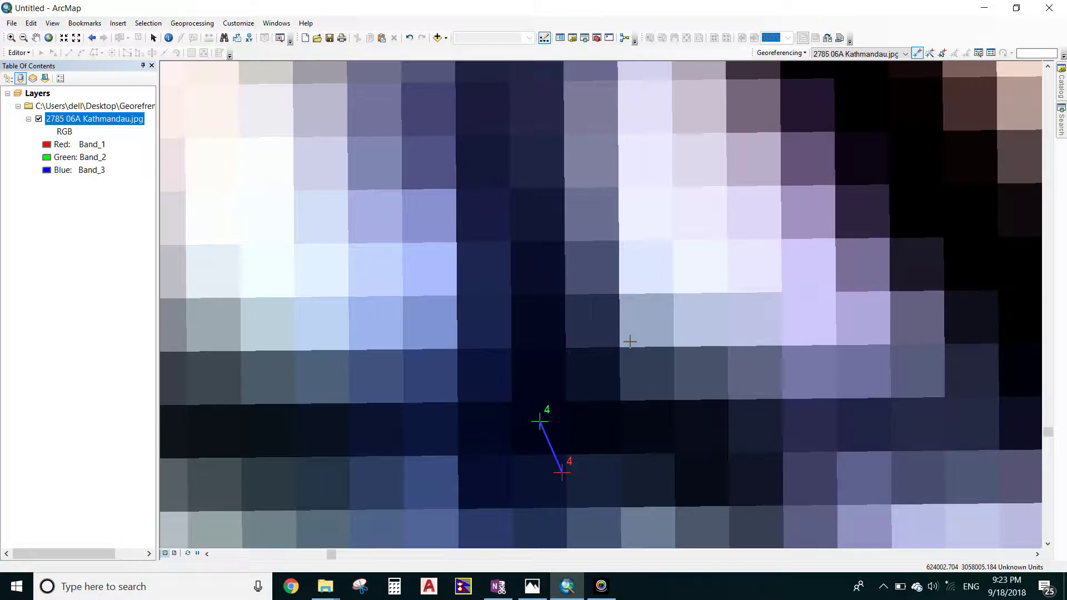
# Zoom to the whole Kathmandu layer and open Georeferencing > Rectify
pyautogui.rightClick(118, 121)
pyautogui.click(161, 178)
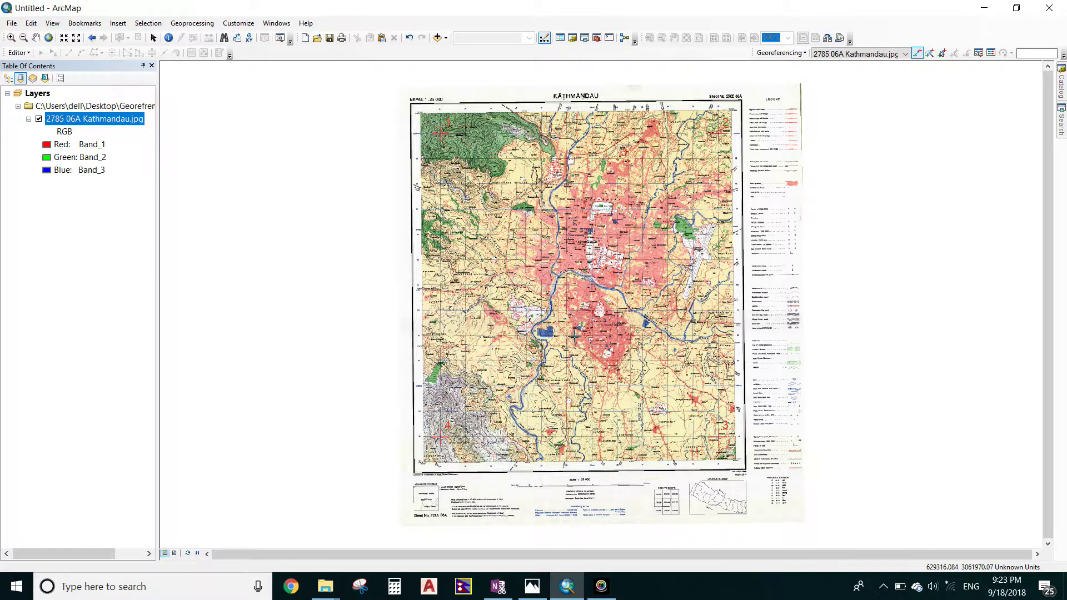
pyautogui.click(781, 53)
pyautogui.click(786, 77)
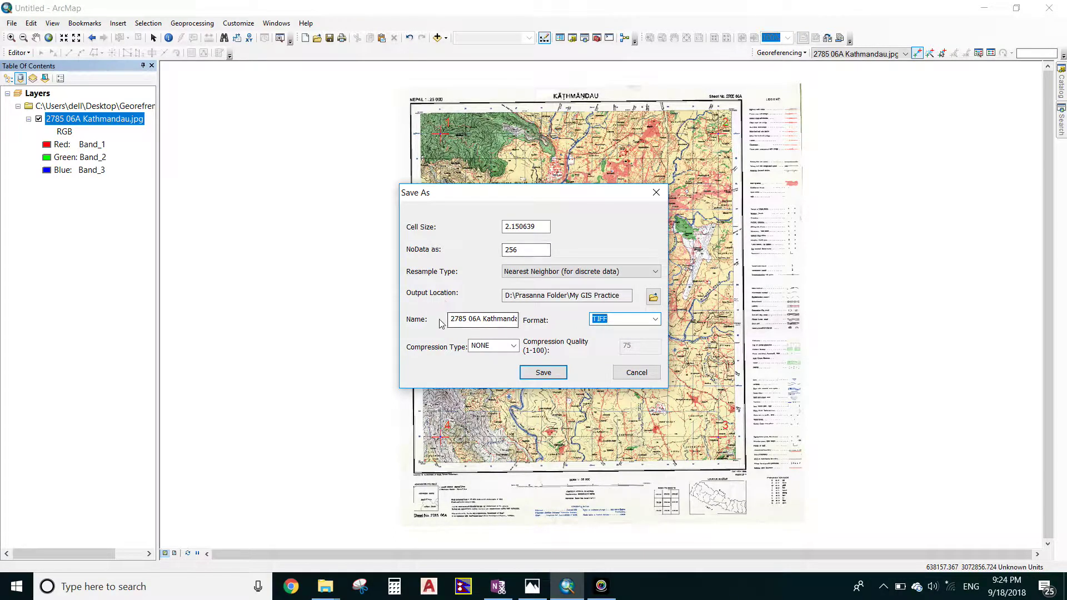
# Append _Rectify to the output TIFF name, before the .tif extension
pyautogui.click(513, 319)
pyautogui.press('End')
pyautogui.press('Left')
pyautogui.press('Left')
pyautogui.press('Left')
pyautogui.press('Left')
pyautogui.press('Left')
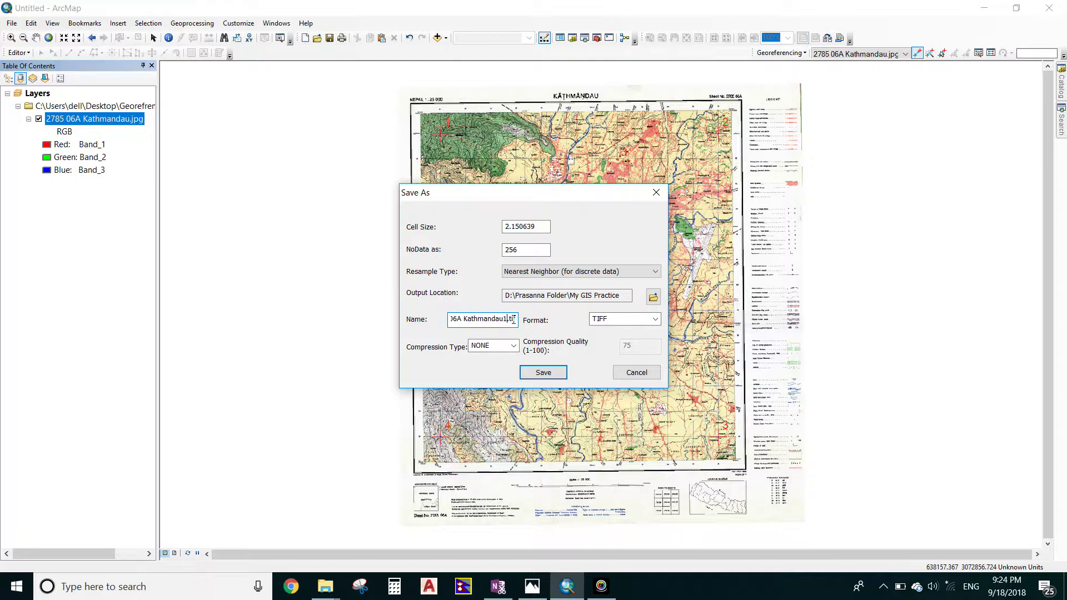
pyautogui.write('_Rectify')
# Save the rectified Kathmandu TIFF to the My GIS Practice folder
pyautogui.click(543, 371)
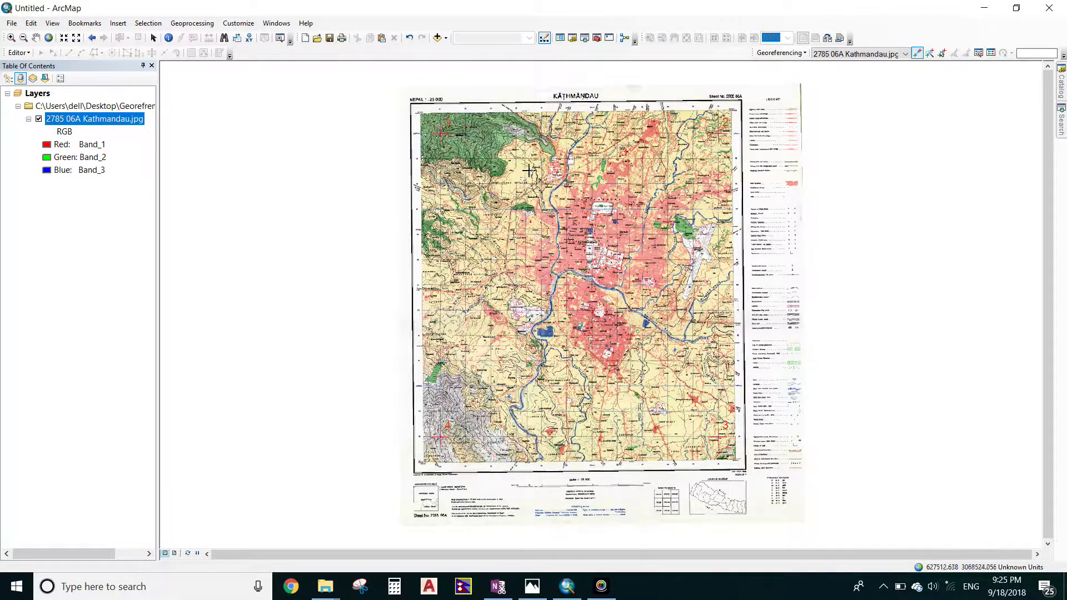
# Zoom in on the north-west corner of the Kathmandu sheet, showing its title and legend, then ease back slightly
pyautogui.click(438, 106)
pyautogui.scroll(-2, 438, 107)
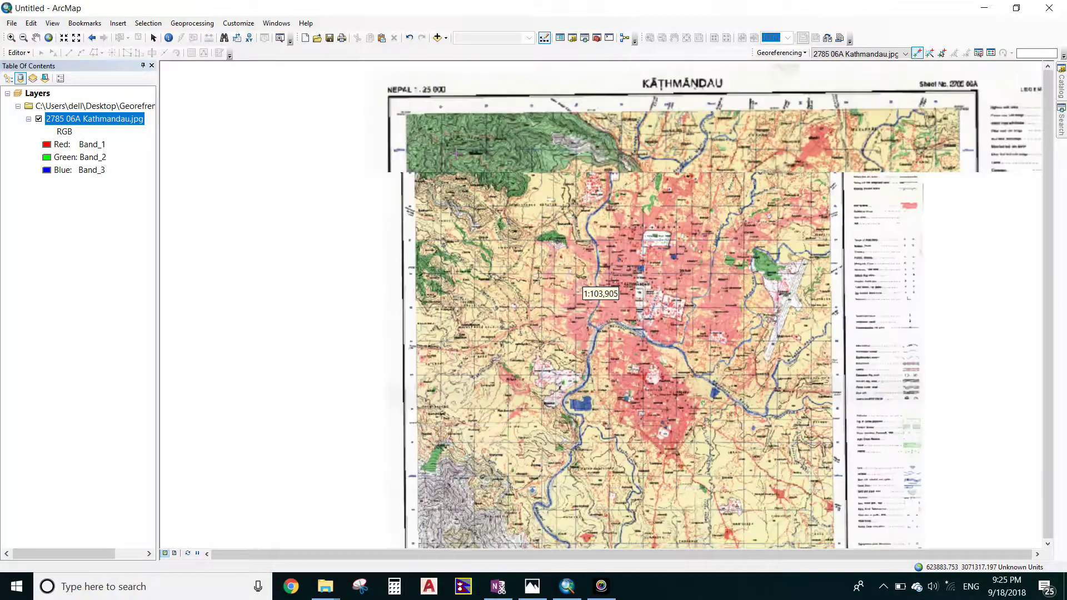
pyautogui.scroll(-1, 440, 109)
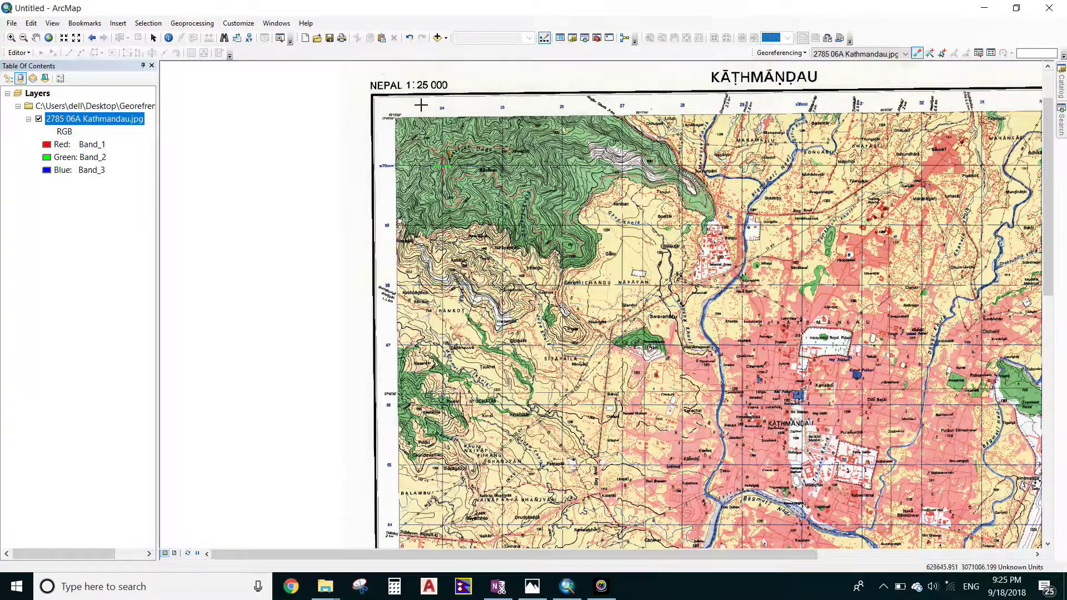
pyautogui.scroll(1, 389, 172)
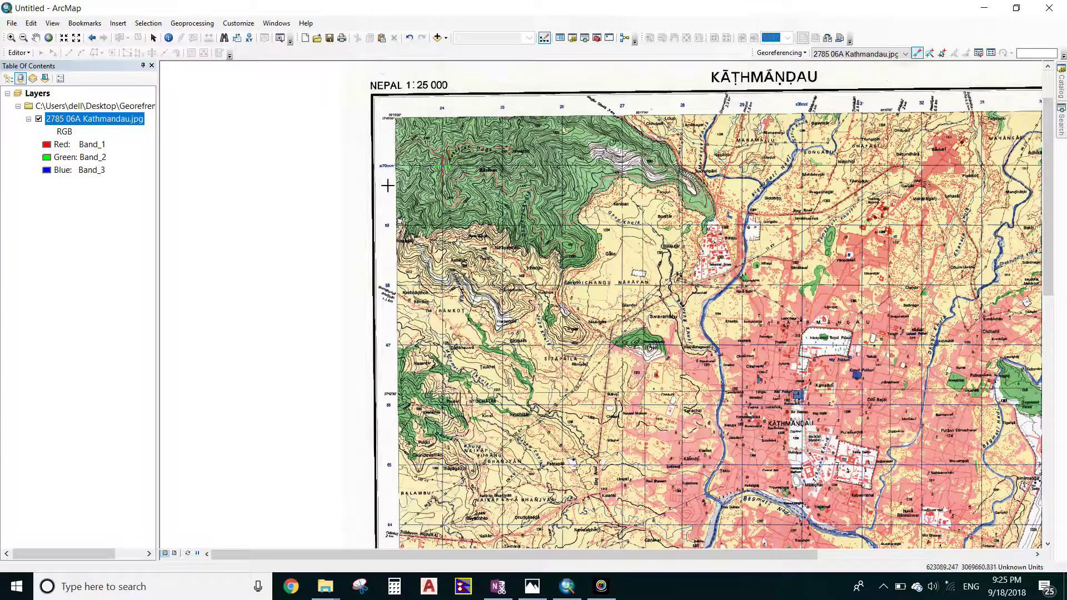